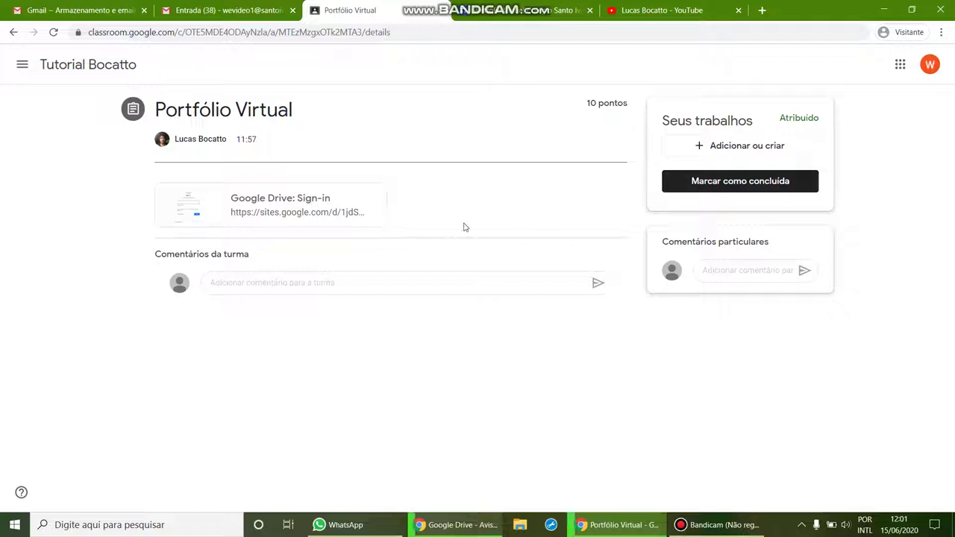
Open the Google Site linked in the Portfólio Virtual assignment in a new tab.
{"action": "left_click", "coordinate": [261, 206]}
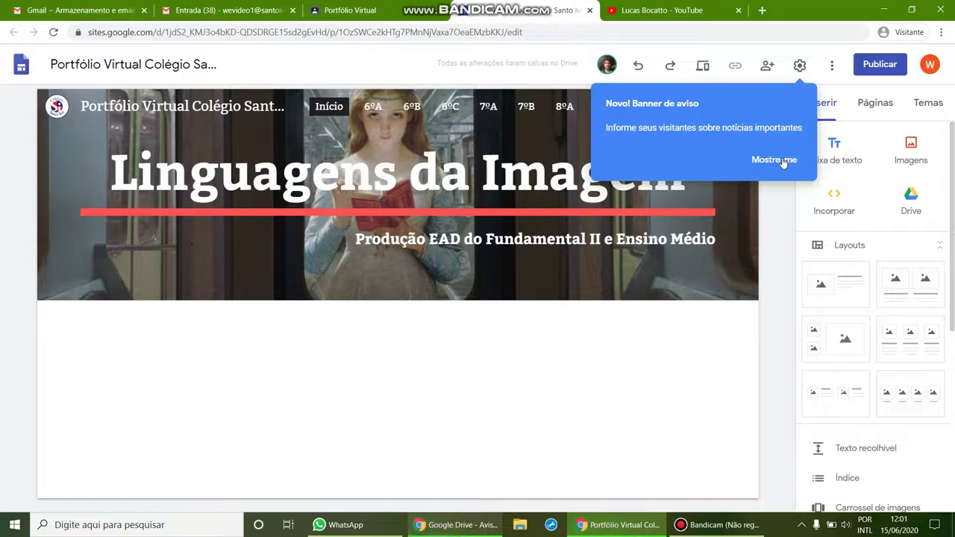
Dismiss the banner tip and go to the 1ªEM A page through the Mais navigation menu.
{"action": "left_click", "coordinate": [783, 161]}
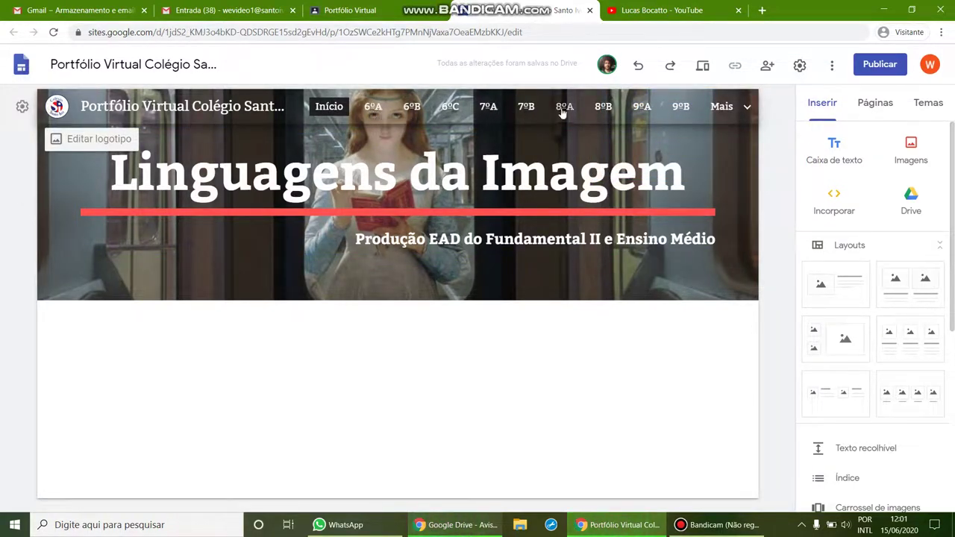
{"action": "mouse_move", "coordinate": [730, 115]}
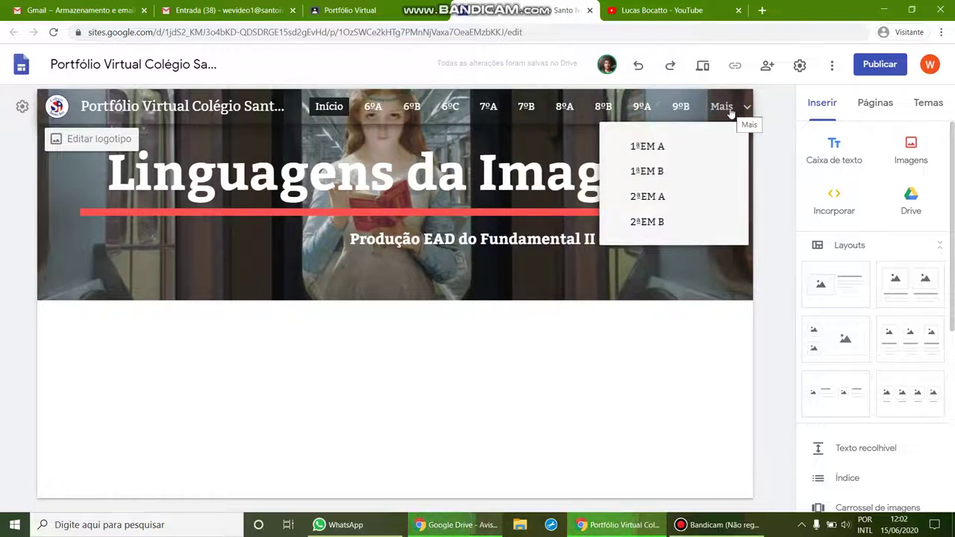
{"action": "left_click", "coordinate": [648, 146]}
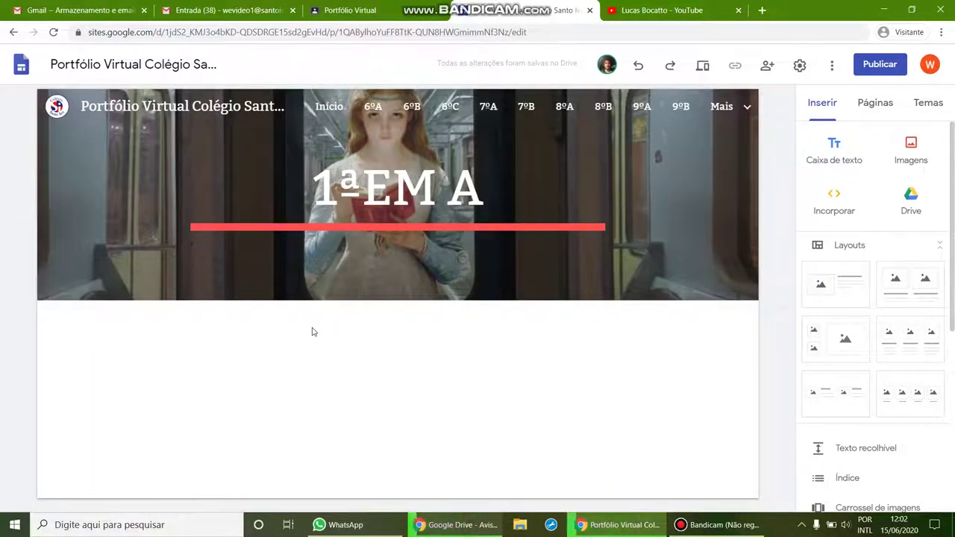
Add a text box with the student's name under the header, then a three-column image-and-text layout.
{"action": "left_click", "coordinate": [837, 159]}
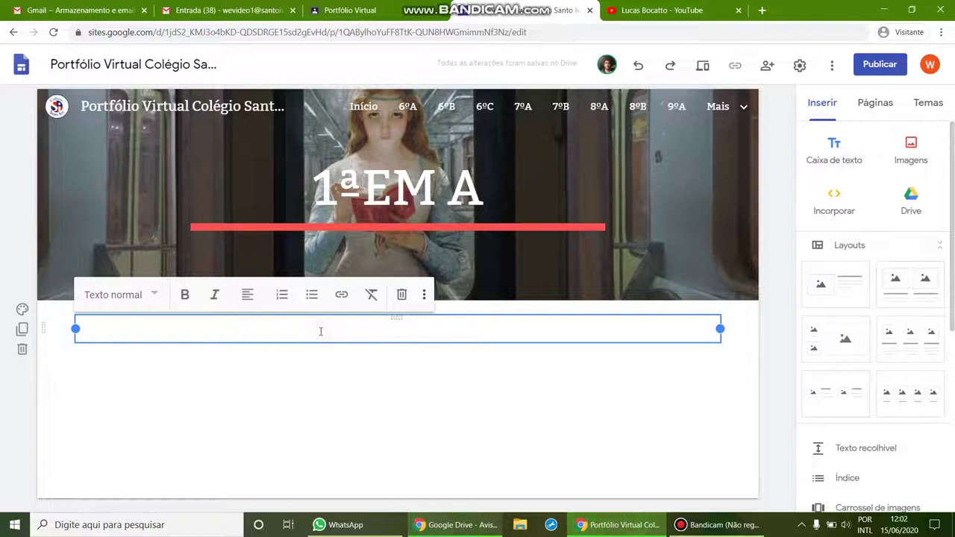
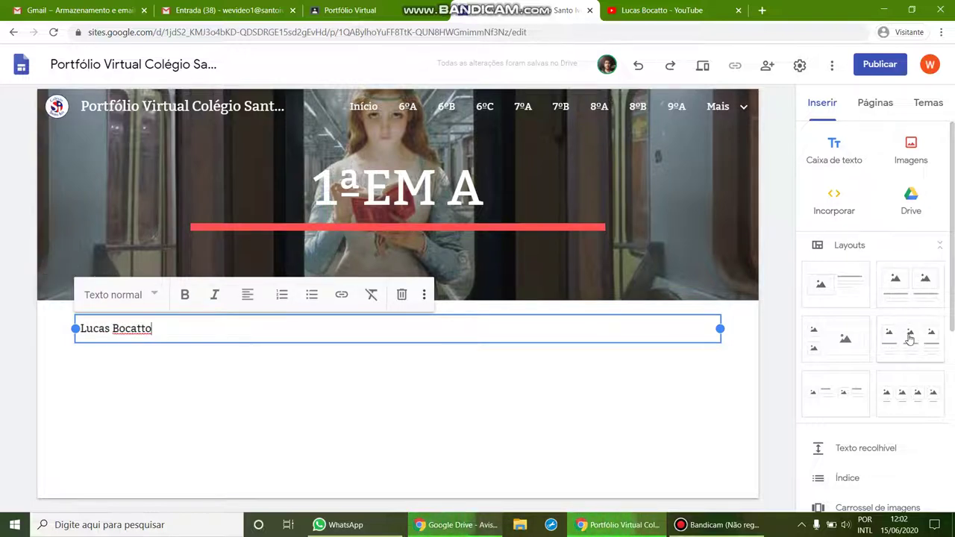
{"action": "scroll", "coordinate": [909, 339], "scroll_direction": "up", "scroll_amount": 5, "text": "ctrl"}
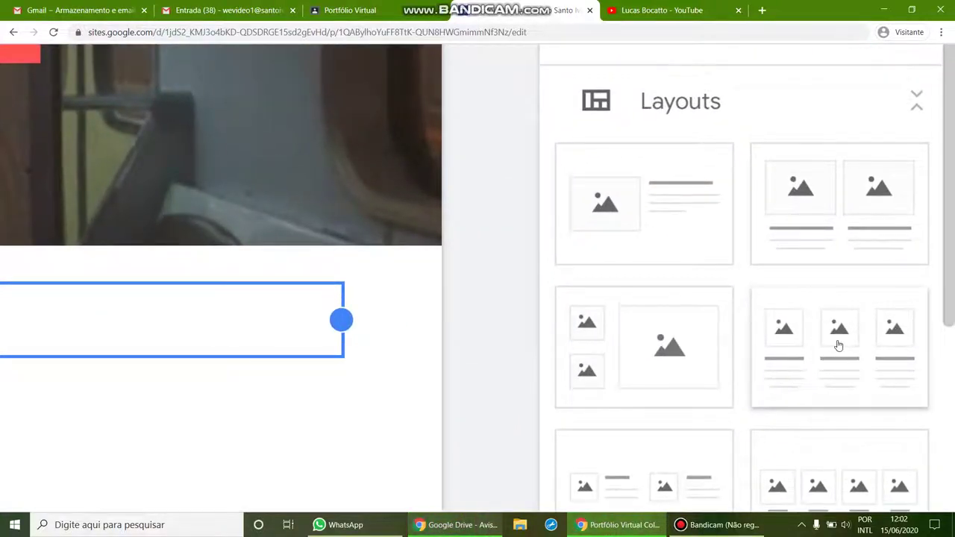
{"action": "scroll", "coordinate": [839, 346], "scroll_direction": "down", "scroll_amount": 5, "text": "ctrl"}
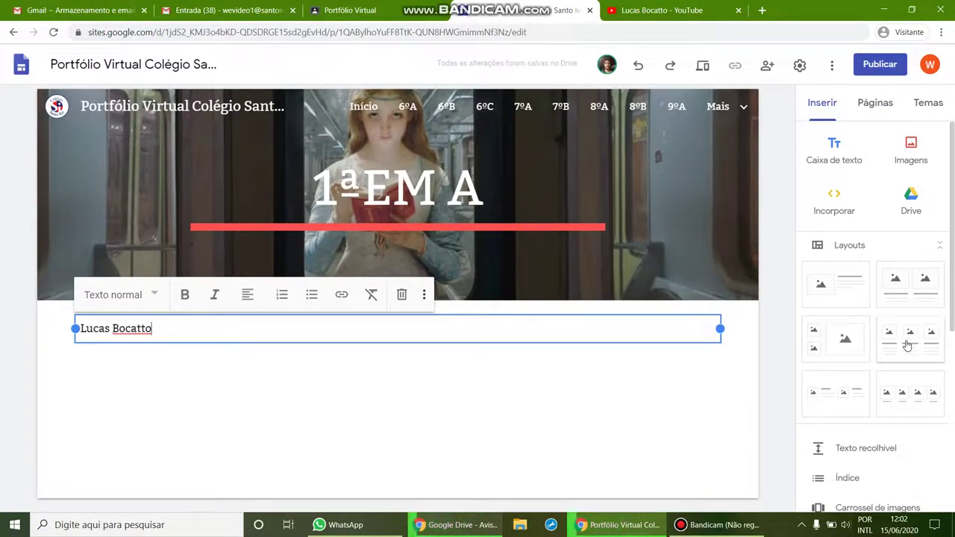
{"action": "left_click", "coordinate": [907, 342]}
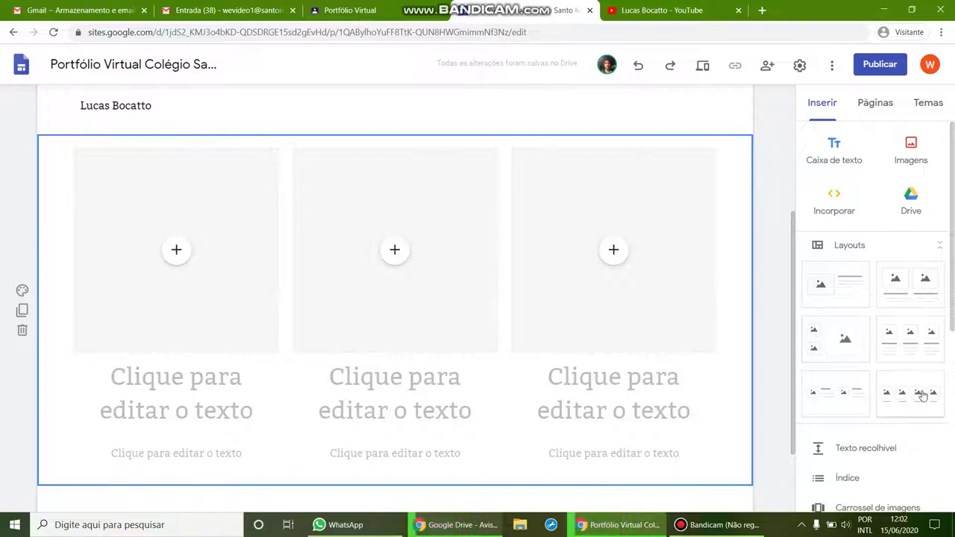
{"action": "left_click", "coordinate": [170, 260]}
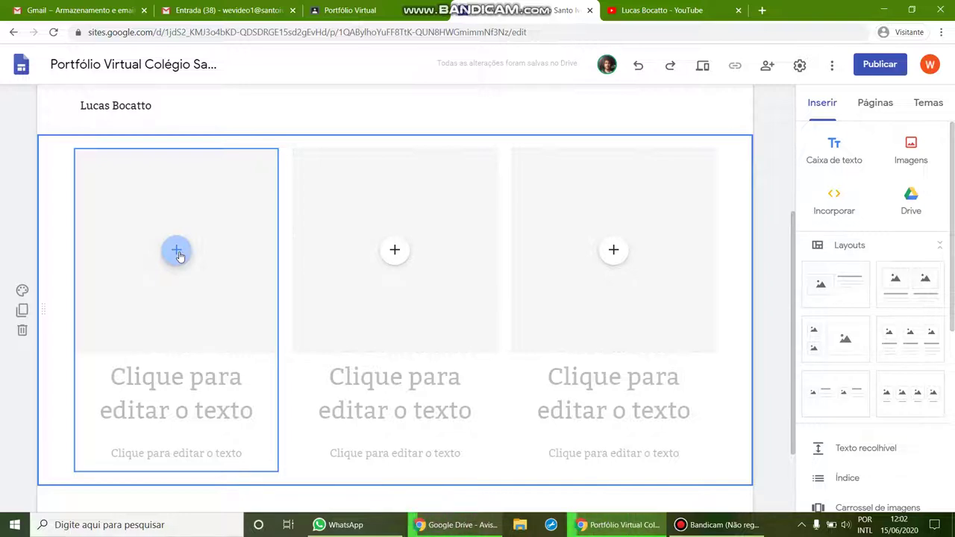
{"action": "left_click", "coordinate": [178, 253]}
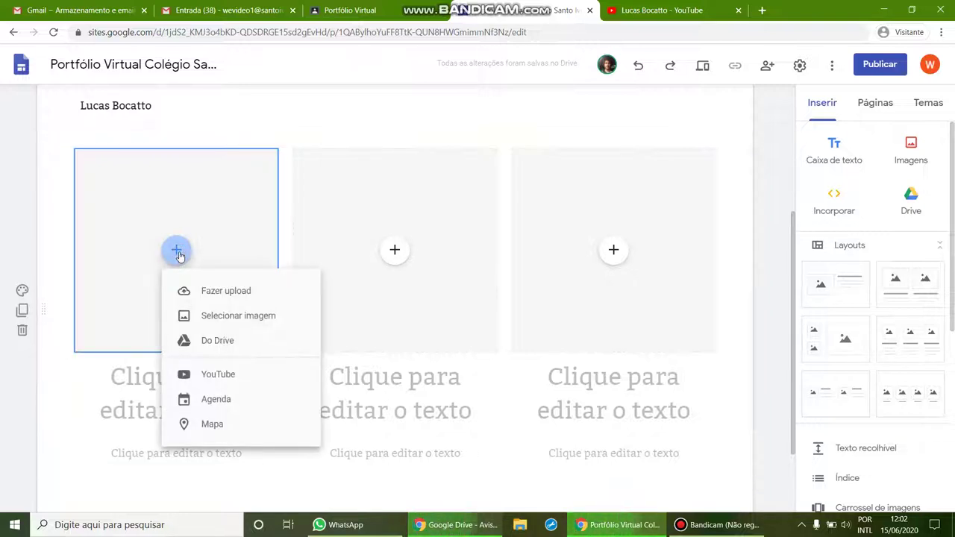
{"action": "left_click", "coordinate": [231, 295]}
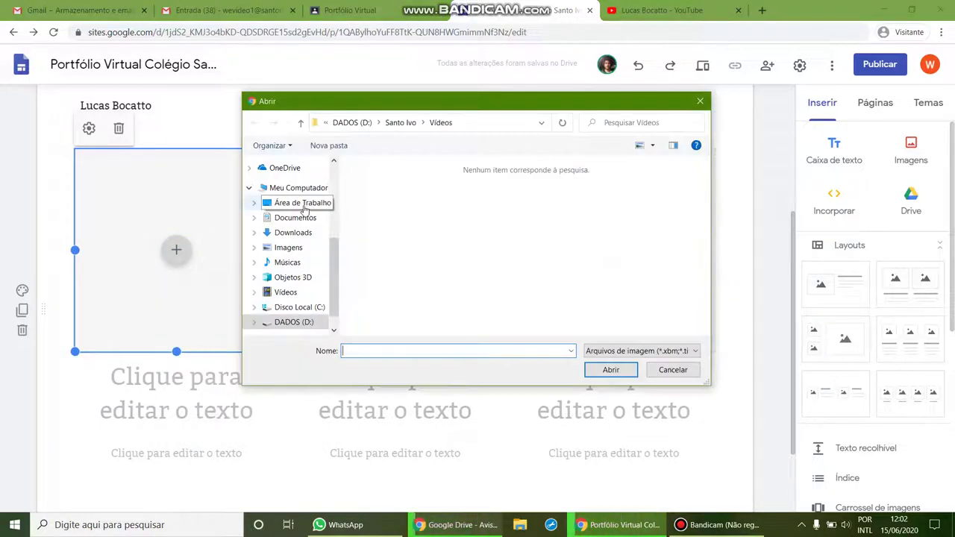
{"action": "left_click", "coordinate": [296, 233]}
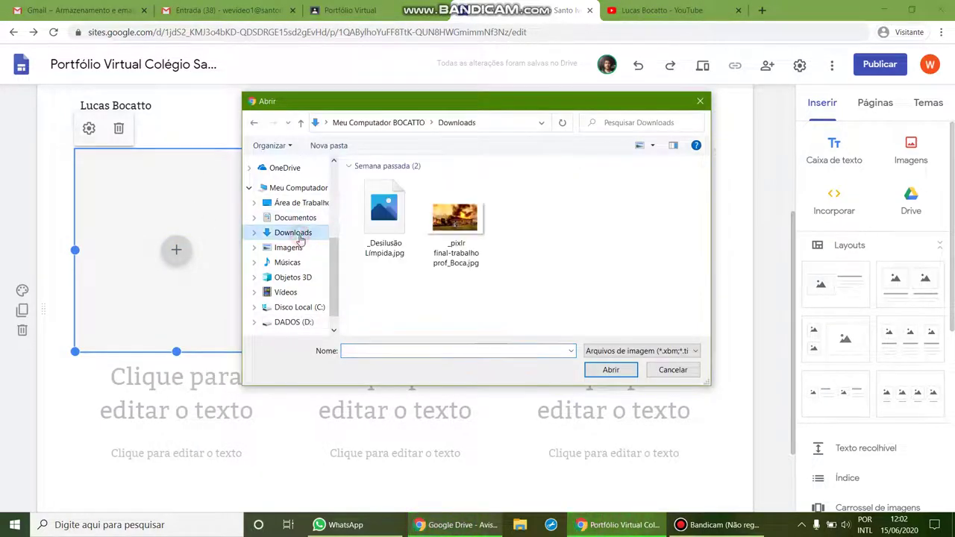
{"action": "left_click", "coordinate": [623, 354]}
{"action": "left_click", "coordinate": [623, 371]}
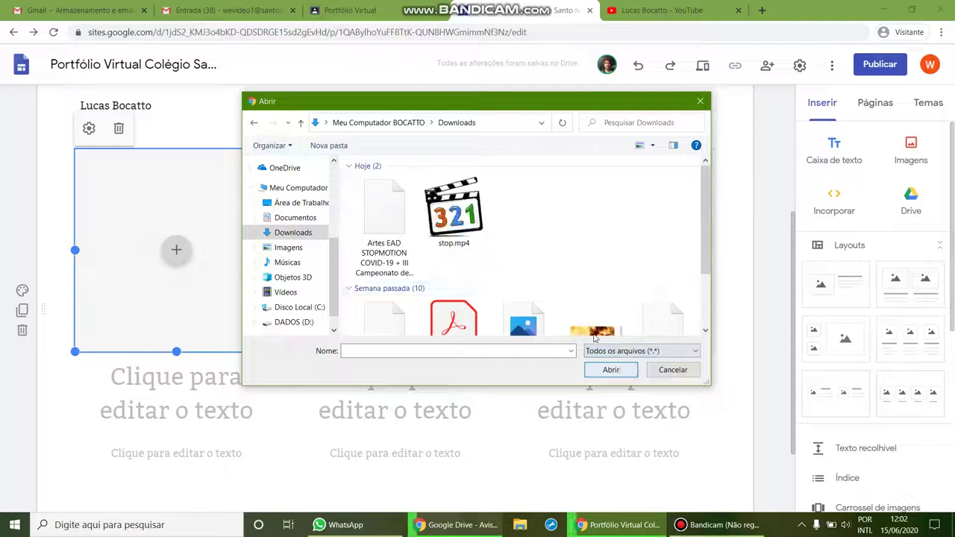
{"action": "left_click", "coordinate": [456, 237]}
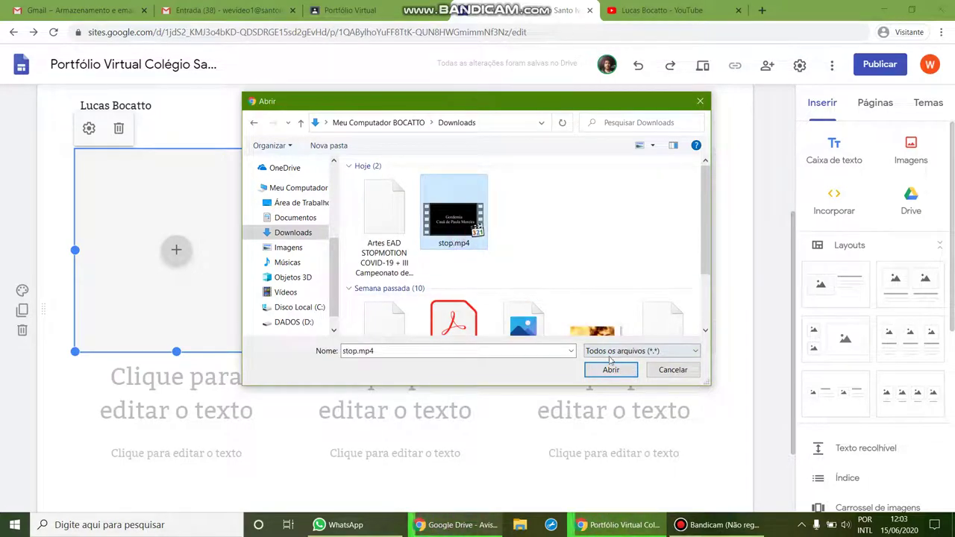
{"action": "left_click", "coordinate": [611, 367]}
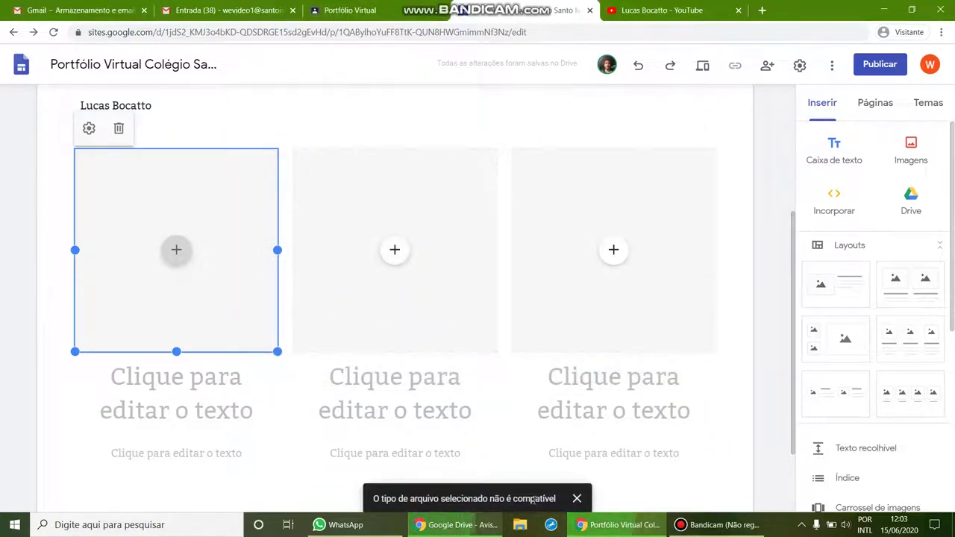
{"action": "left_click", "coordinate": [576, 502]}
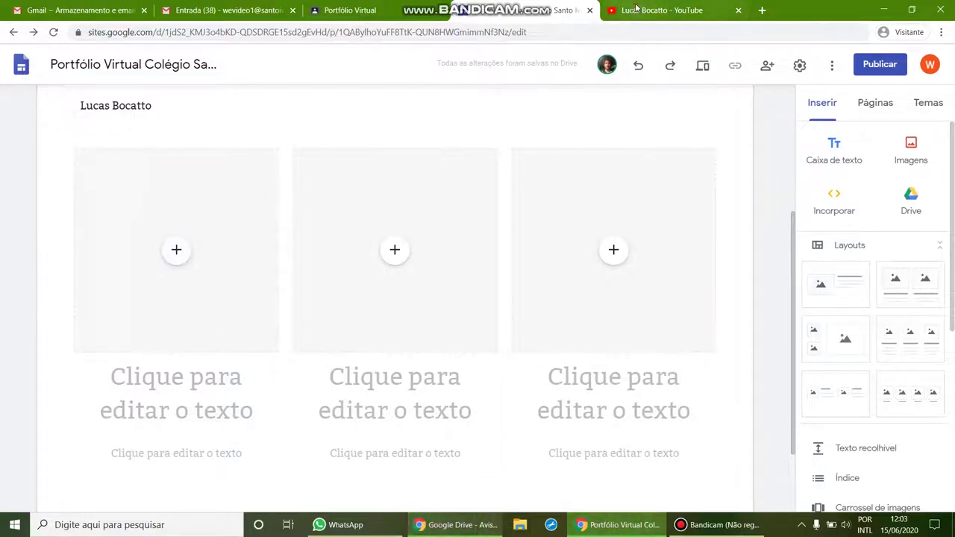
{"action": "left_click", "coordinate": [625, 10]}
{"action": "left_click", "coordinate": [382, 145]}
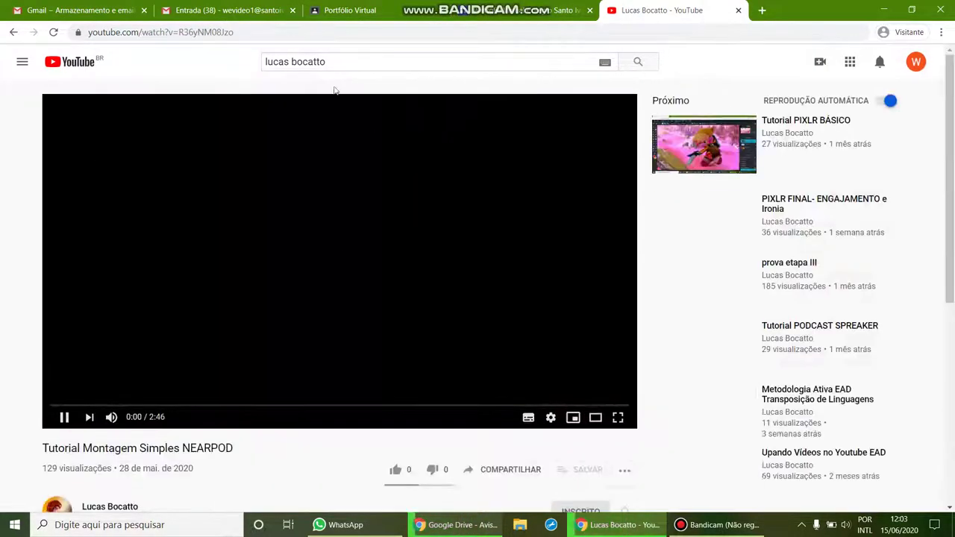
{"action": "left_click", "coordinate": [313, 36]}
{"action": "key", "text": "ctrl+c"}
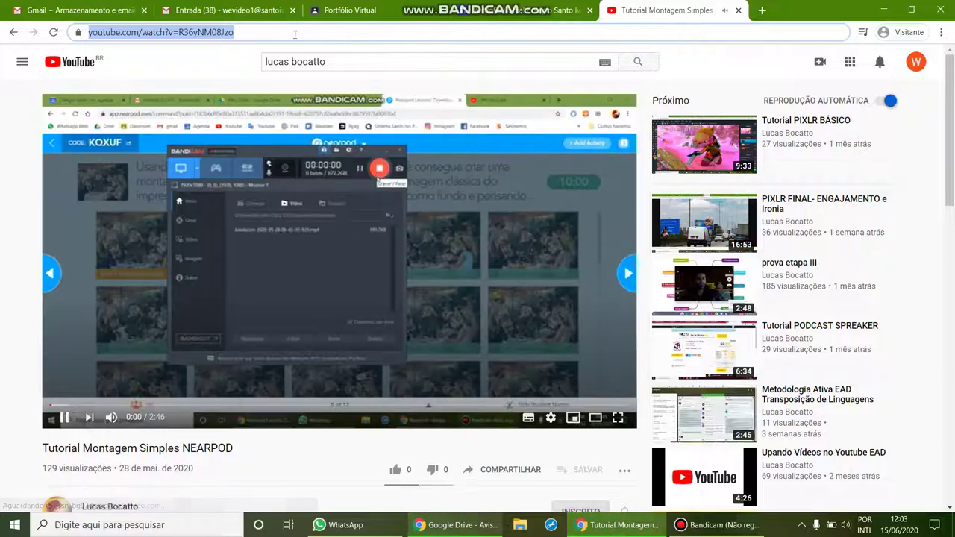
{"action": "left_click", "coordinate": [515, 118]}
{"action": "left_click", "coordinate": [510, 16]}
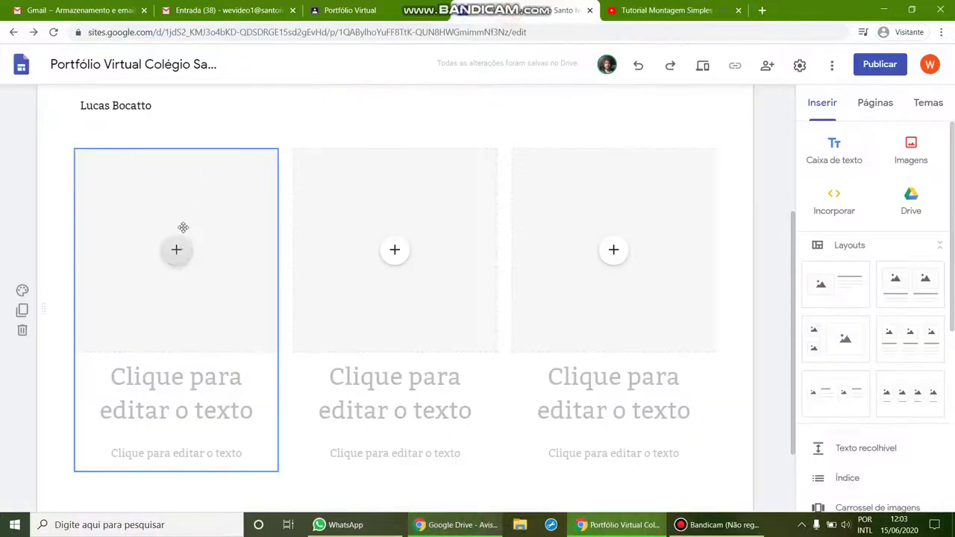
Embed the NEARPOD tutorial YouTube video, found by its pasted address, in the first column.
{"action": "left_click", "coordinate": [178, 250]}
{"action": "left_click", "coordinate": [237, 373]}
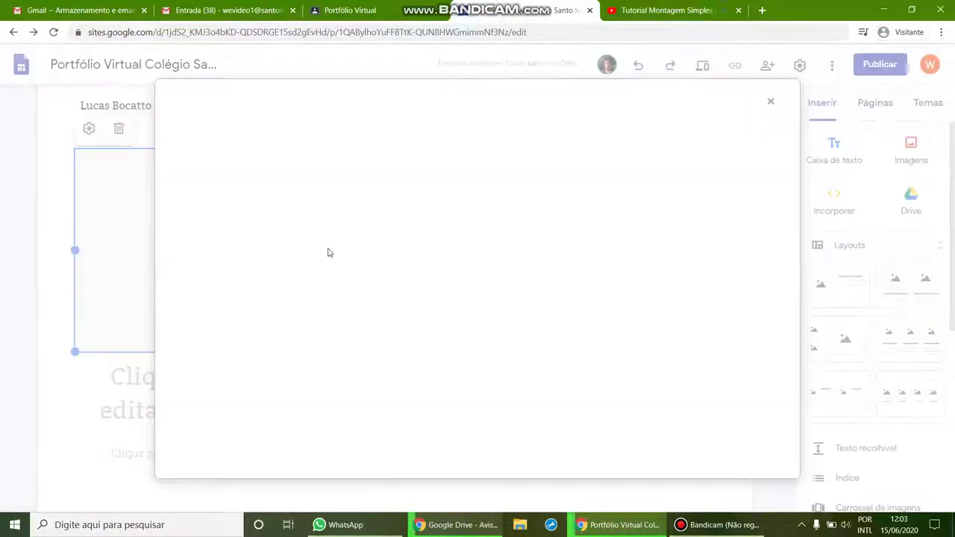
{"action": "left_click", "coordinate": [326, 164]}
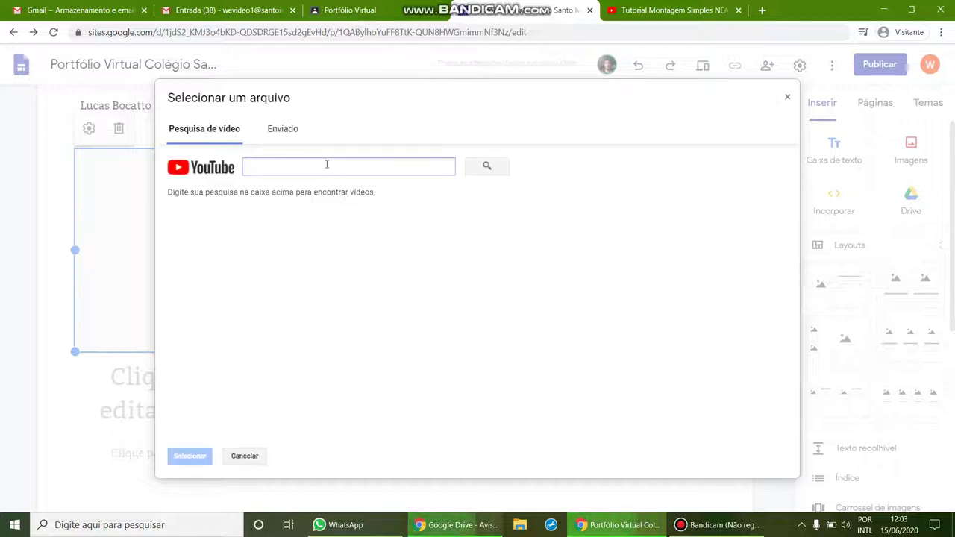
{"action": "key", "text": "ctrl+v"}
{"action": "left_click", "coordinate": [483, 170]}
{"action": "left_click", "coordinate": [376, 227]}
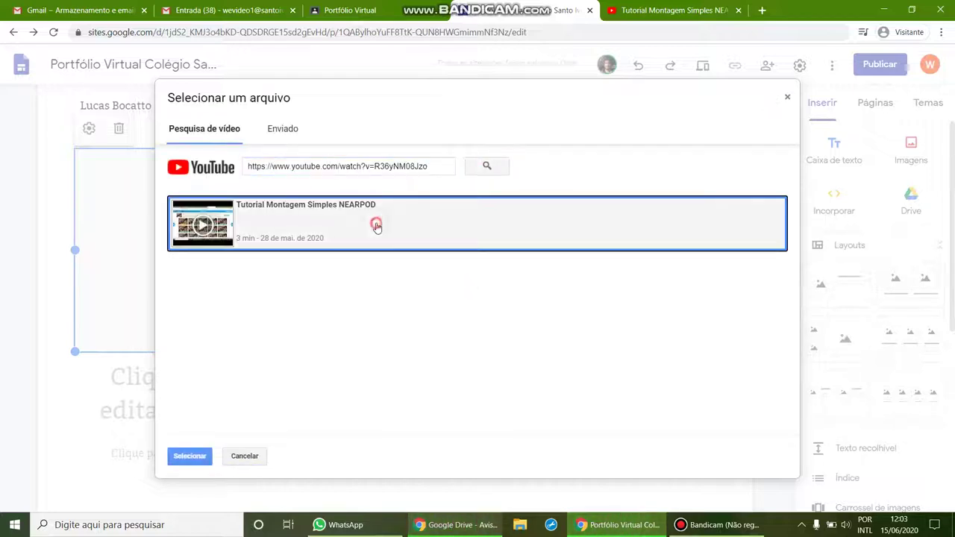
{"action": "left_click", "coordinate": [188, 457]}
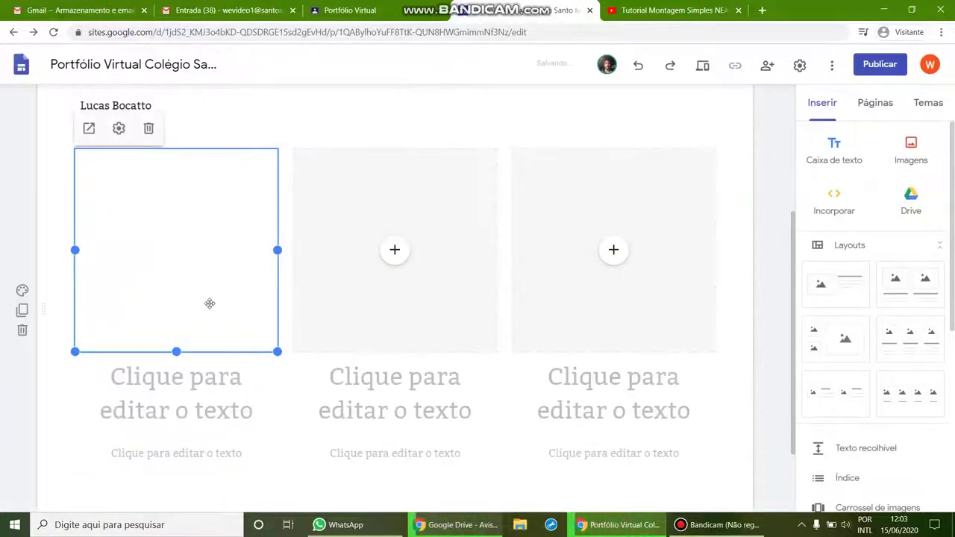
Title the first column's video 'Título do Vídeo'.
{"action": "left_click", "coordinate": [164, 411]}
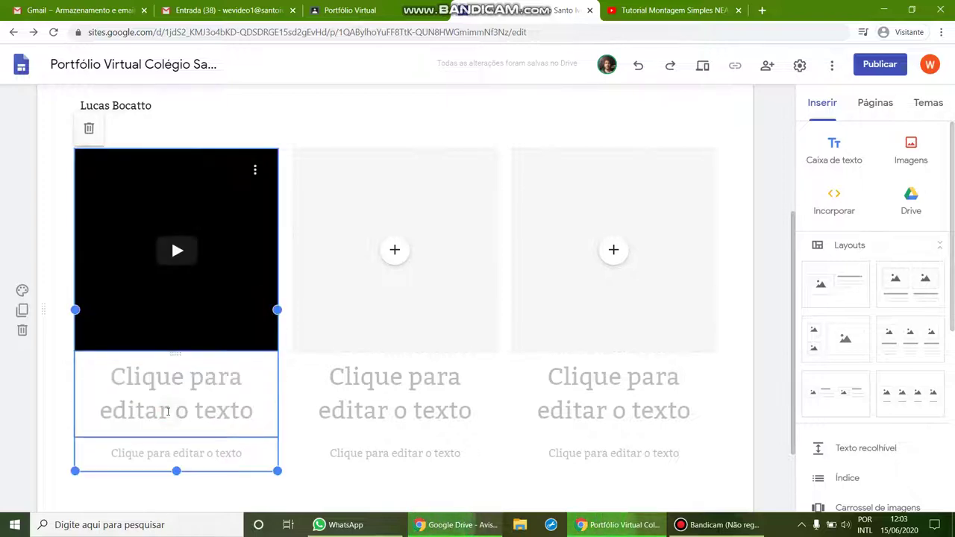
{"action": "left_click", "coordinate": [167, 392]}
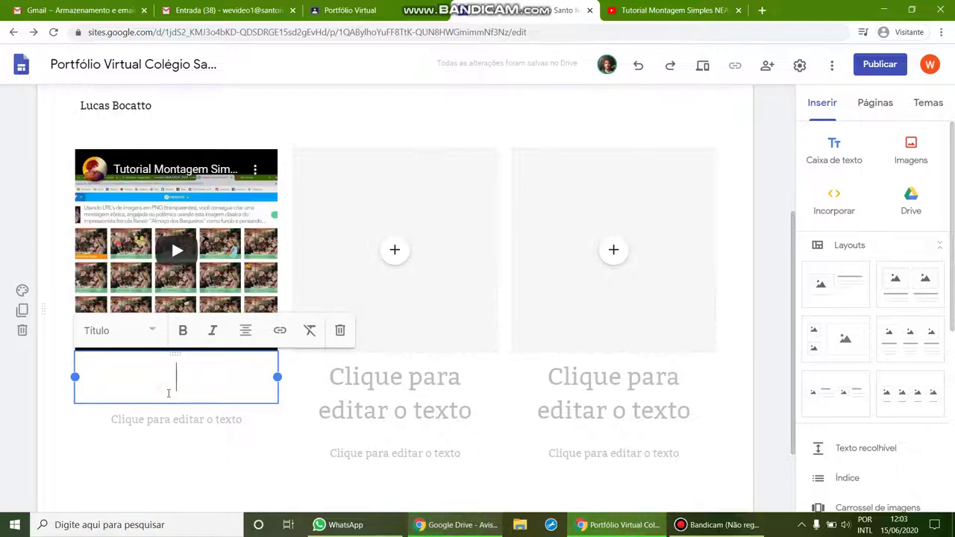
{"action": "type", "text": "adadas"}
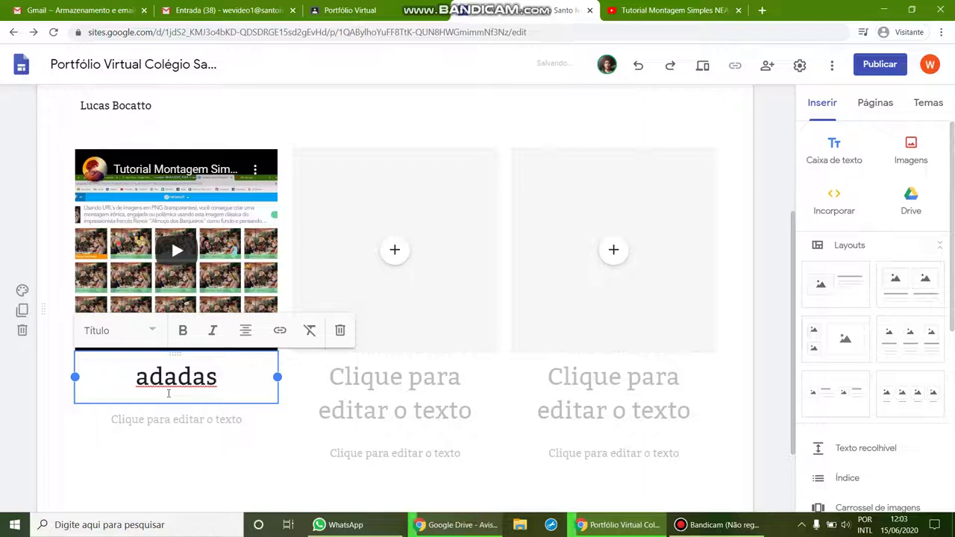
{"action": "key", "text": "BackSpace"}
{"action": "key", "text": "BackSpace"}
{"action": "key", "text": "BackSpace"}
{"action": "key", "text": "BackSpace"}
{"action": "key", "text": "BackSpace"}
{"action": "key", "text": "BackSpace"}
{"action": "type", "text": "T"}
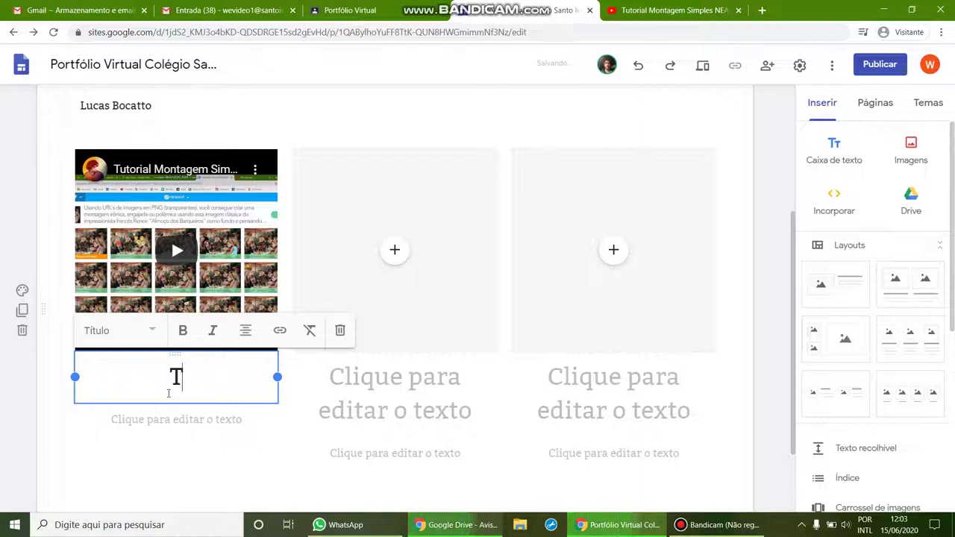
{"action": "type", "text": "ítulo do V'de"}
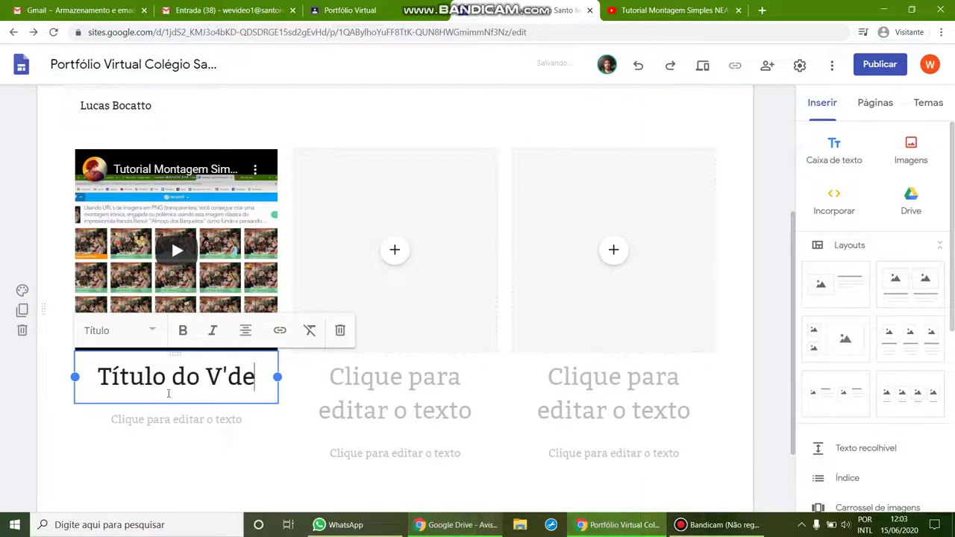
{"action": "key", "text": "BackSpace"}
{"action": "key", "text": "BackSpace"}
{"action": "key", "text": "BackSpace"}
{"action": "type", "text": "ídeo"}
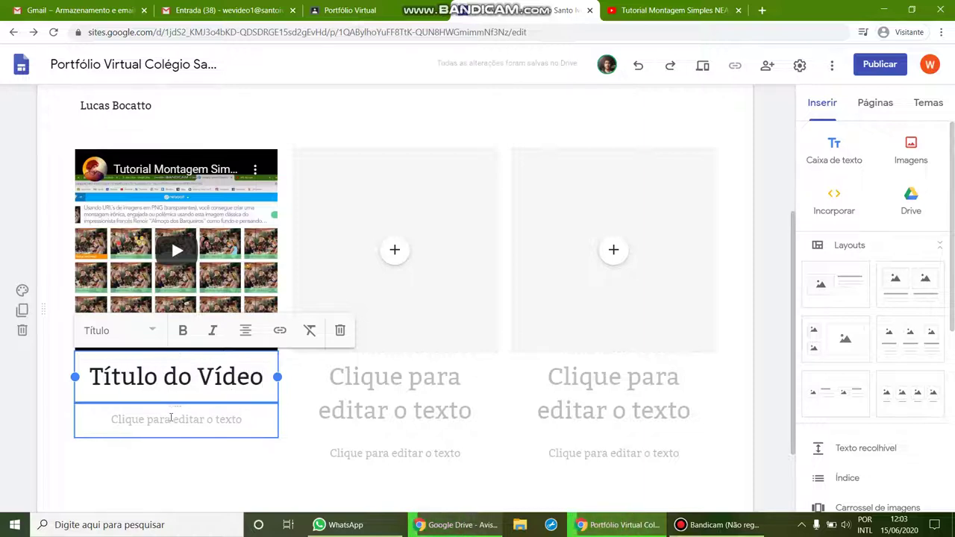
Caption it 'Comentário breve', then bring up the Drive stop-motion video preview.
{"action": "left_click", "coordinate": [172, 419]}
{"action": "type", "text": "Come"}
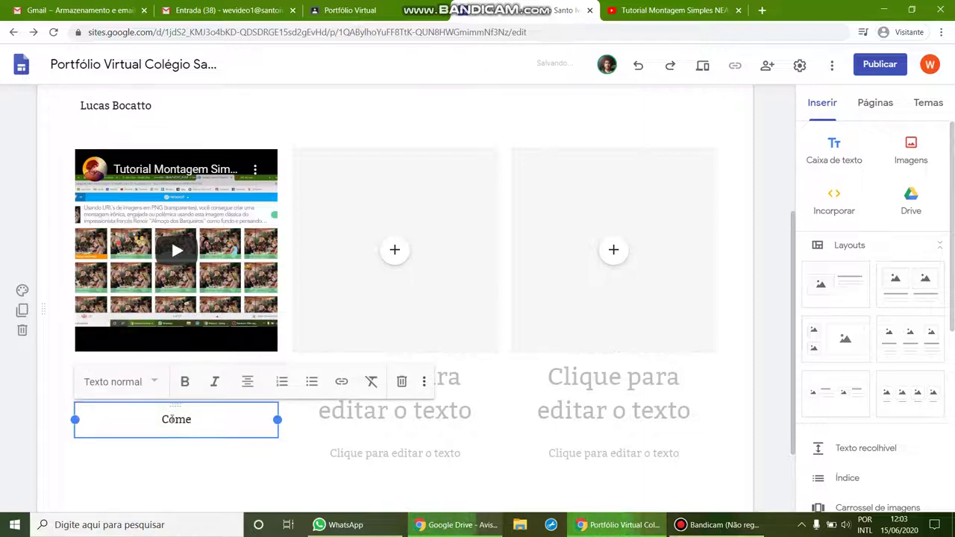
{"action": "type", "text": "ntário br"}
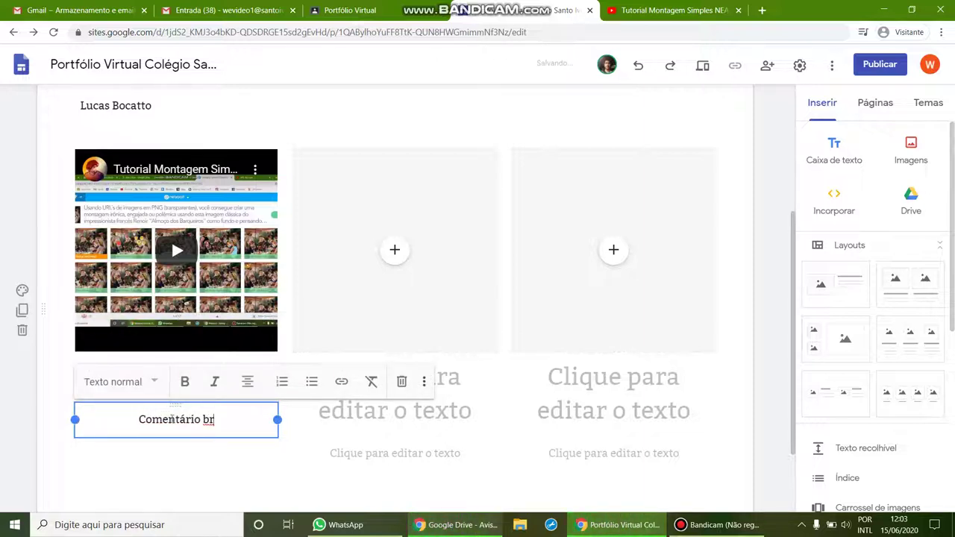
{"action": "type", "text": "eve"}
{"action": "key", "text": "BackSpace"}
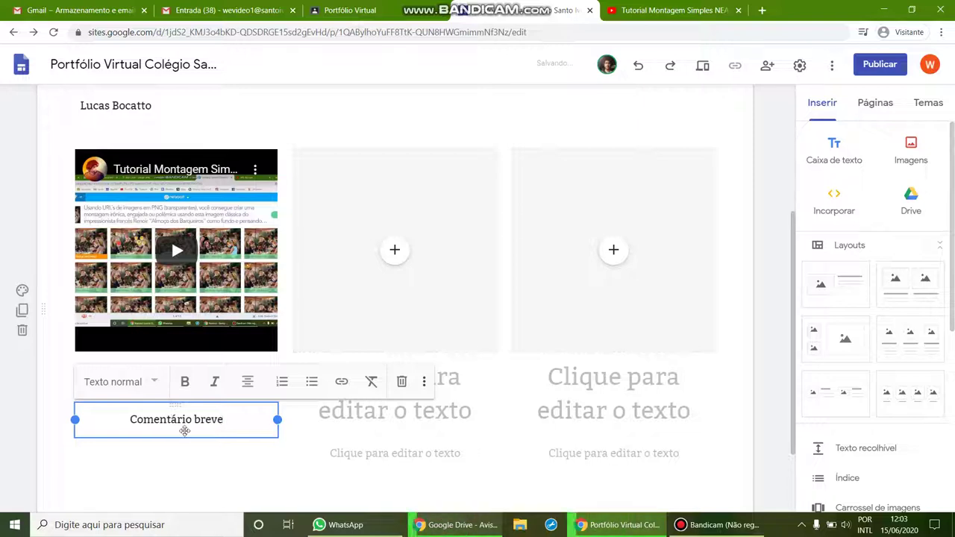
{"action": "left_click", "coordinate": [438, 133]}
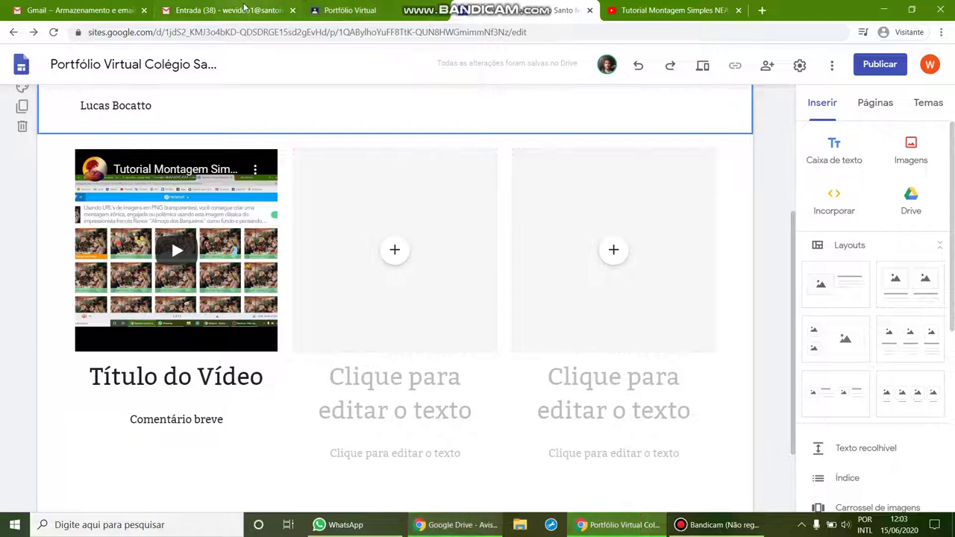
{"action": "left_click", "coordinate": [455, 524]}
{"action": "left_click", "coordinate": [322, 10]}
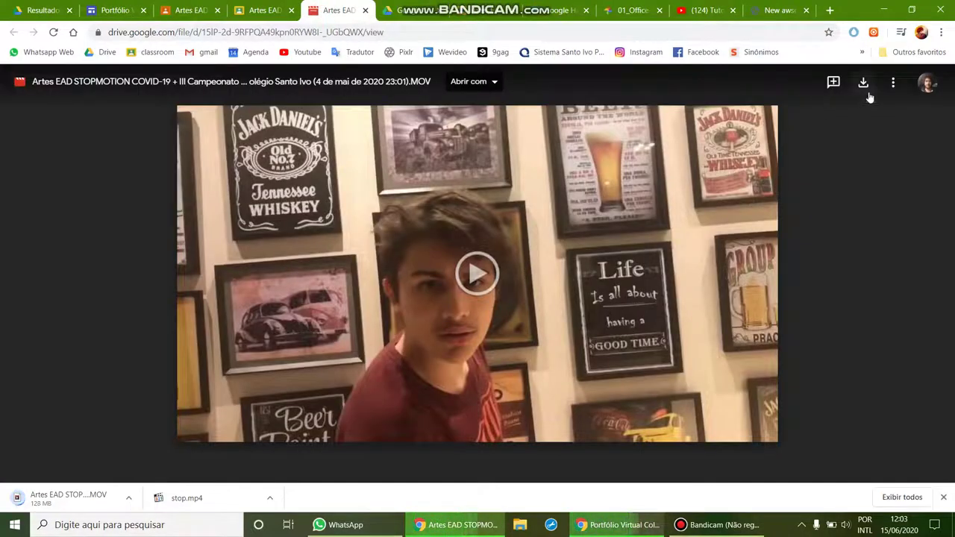
Copy the stop-motion video's Drive share link and return to the Sites editor.
{"action": "left_click", "coordinate": [893, 82]}
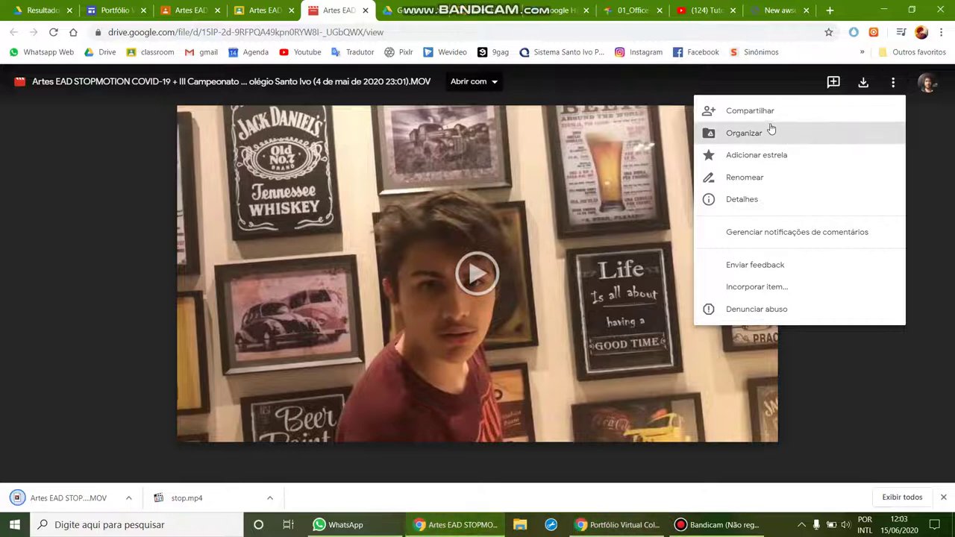
{"action": "left_click", "coordinate": [742, 133]}
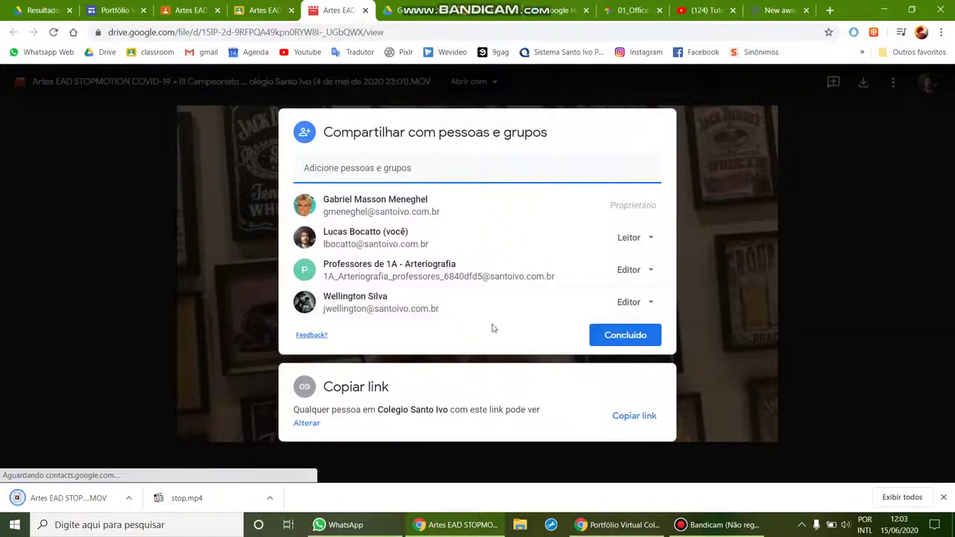
{"action": "left_click", "coordinate": [636, 418]}
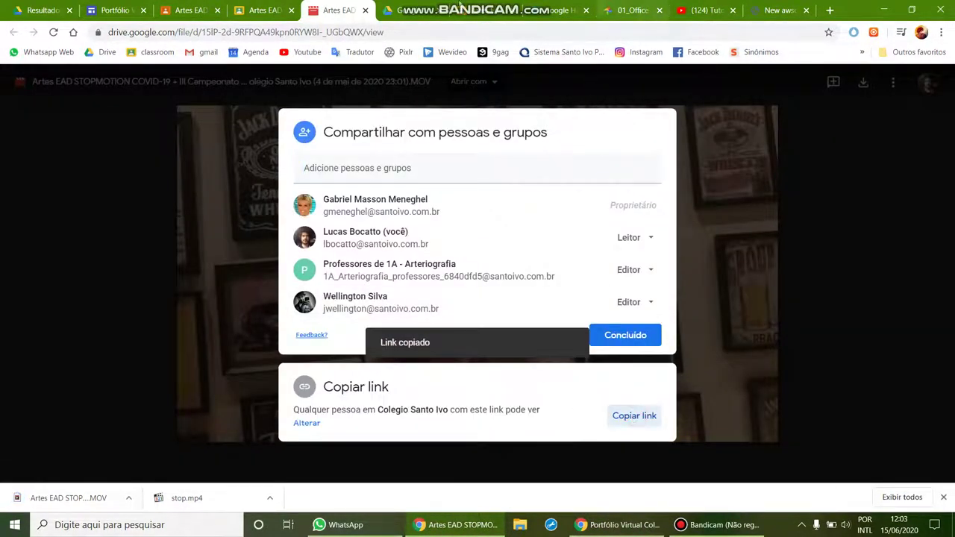
{"action": "left_click", "coordinate": [620, 524]}
{"action": "left_click", "coordinate": [394, 249]}
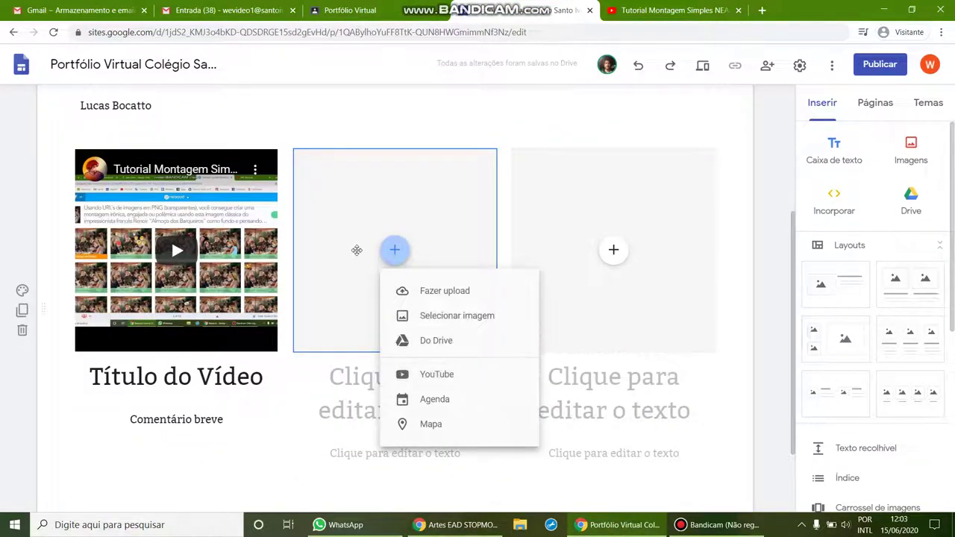
{"action": "left_click", "coordinate": [357, 250]}
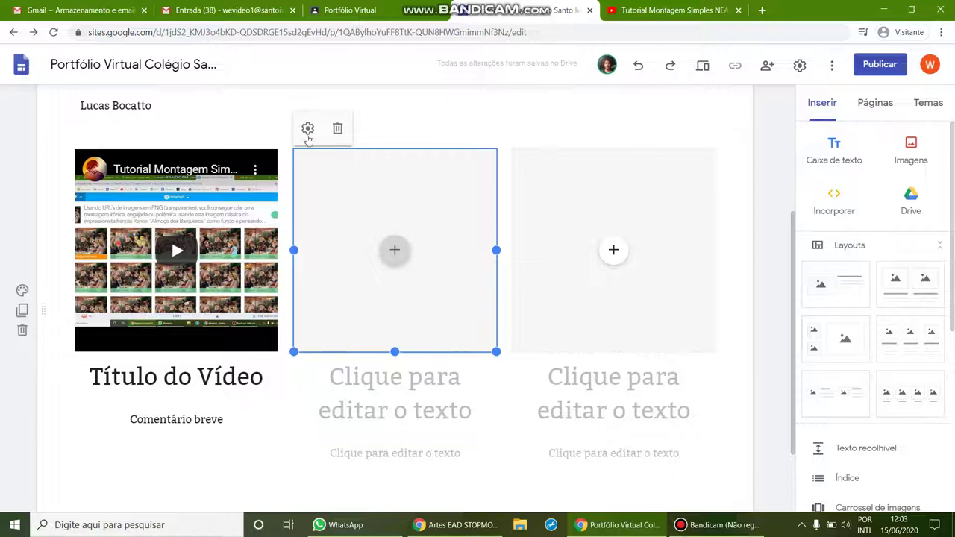
{"action": "left_click", "coordinate": [307, 129]}
{"action": "left_click", "coordinate": [484, 344]}
{"action": "left_click", "coordinate": [402, 398]}
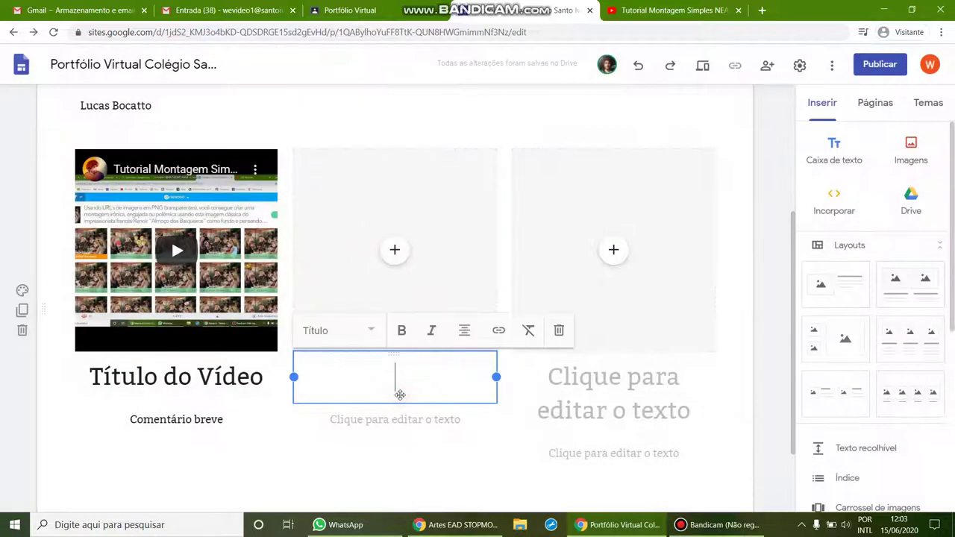
{"action": "key", "text": "ctrl+z"}
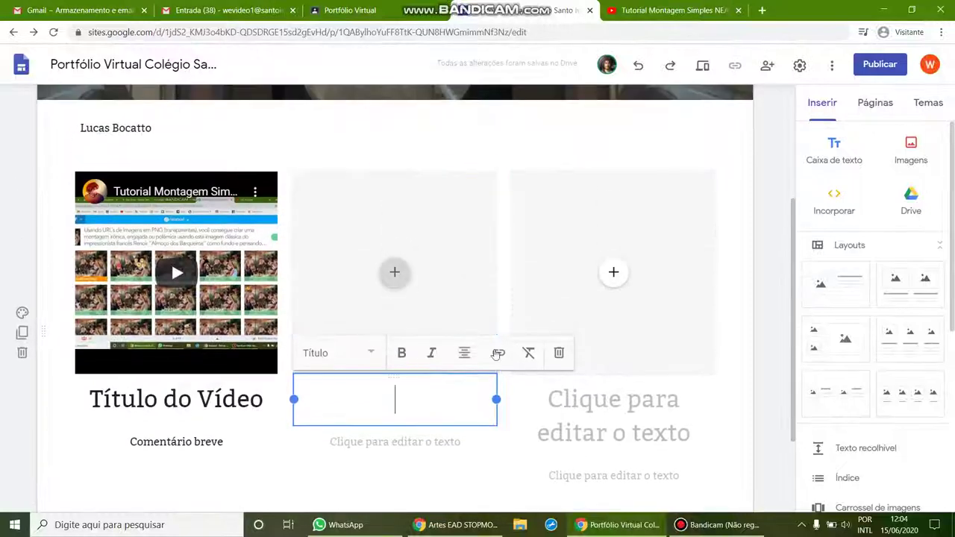
{"action": "left_click", "coordinate": [435, 276]}
{"action": "right_click", "coordinate": [439, 305]}
{"action": "left_click", "coordinate": [420, 258]}
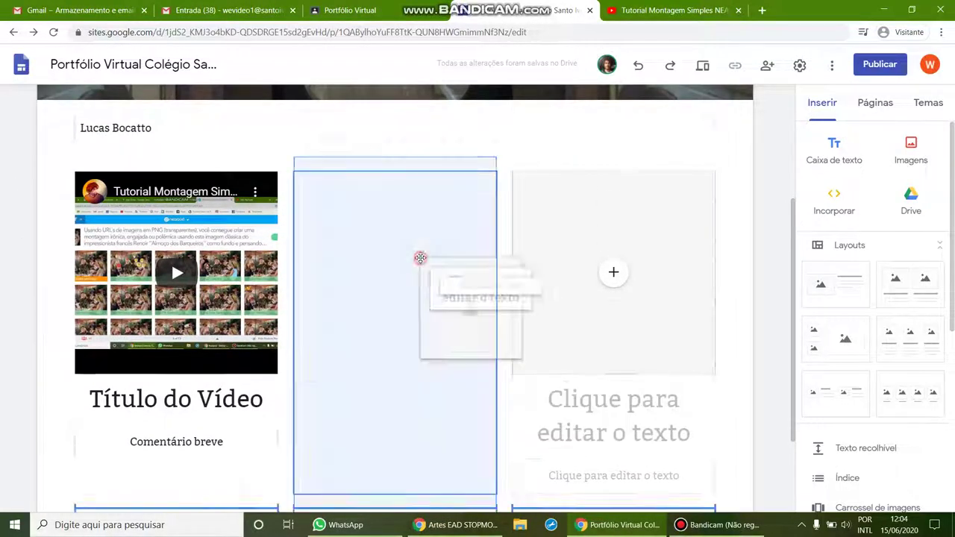
{"action": "left_click", "coordinate": [395, 272]}
{"action": "left_click", "coordinate": [451, 421]}
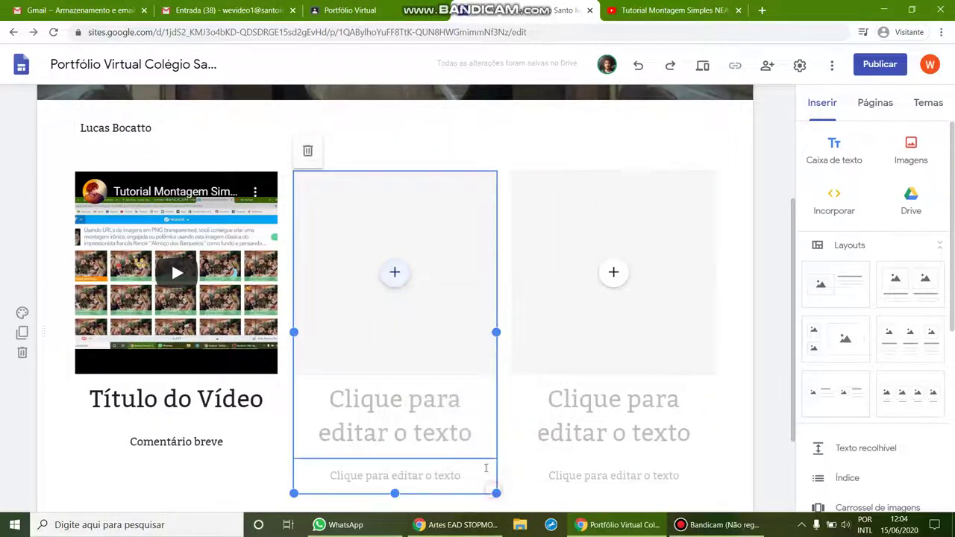
{"action": "right_click", "coordinate": [457, 431]}
{"action": "left_click", "coordinate": [416, 418]}
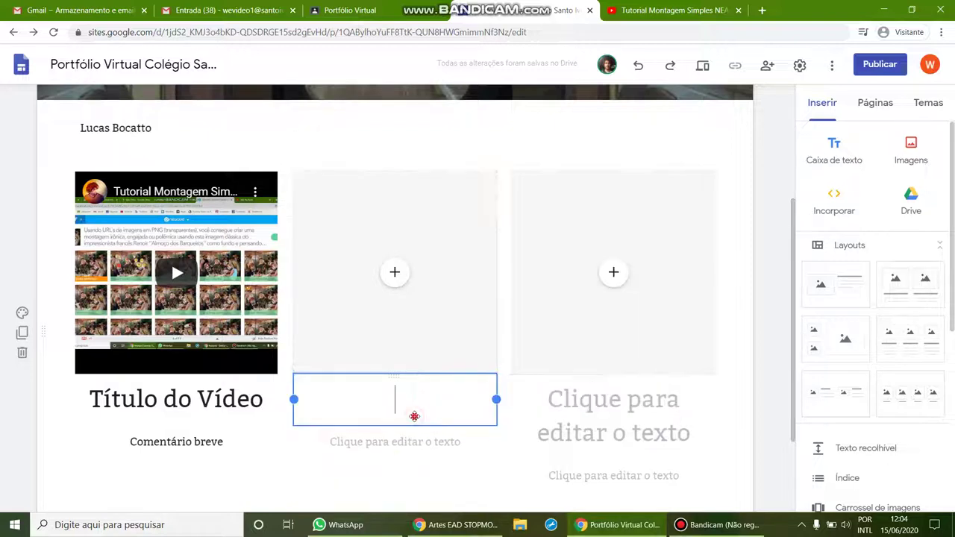
{"action": "left_click", "coordinate": [498, 353]}
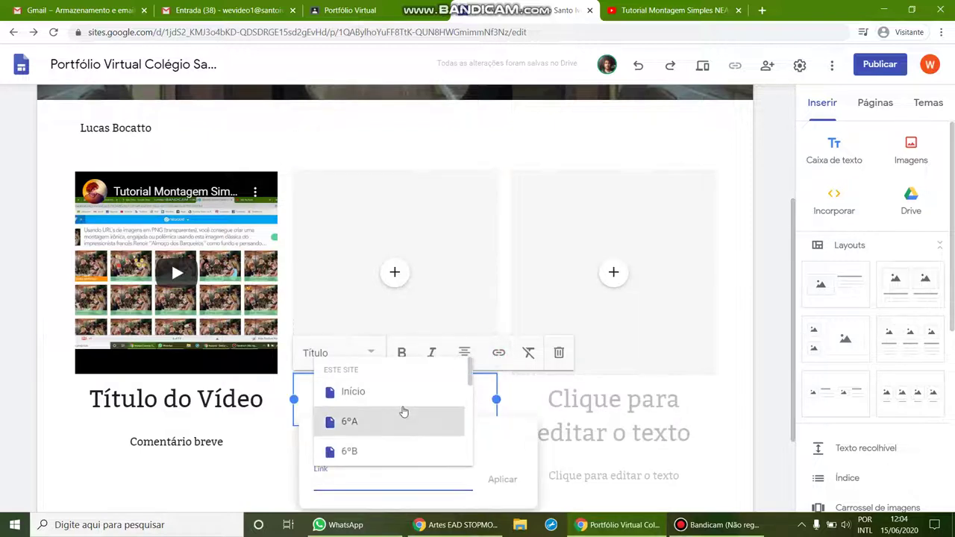
{"action": "left_click", "coordinate": [514, 382]}
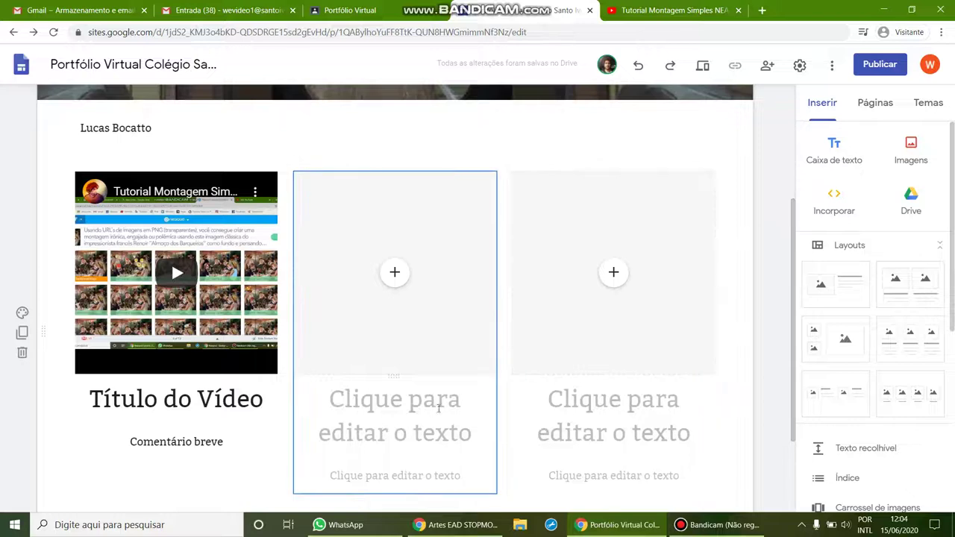
{"action": "left_click", "coordinate": [716, 524]}
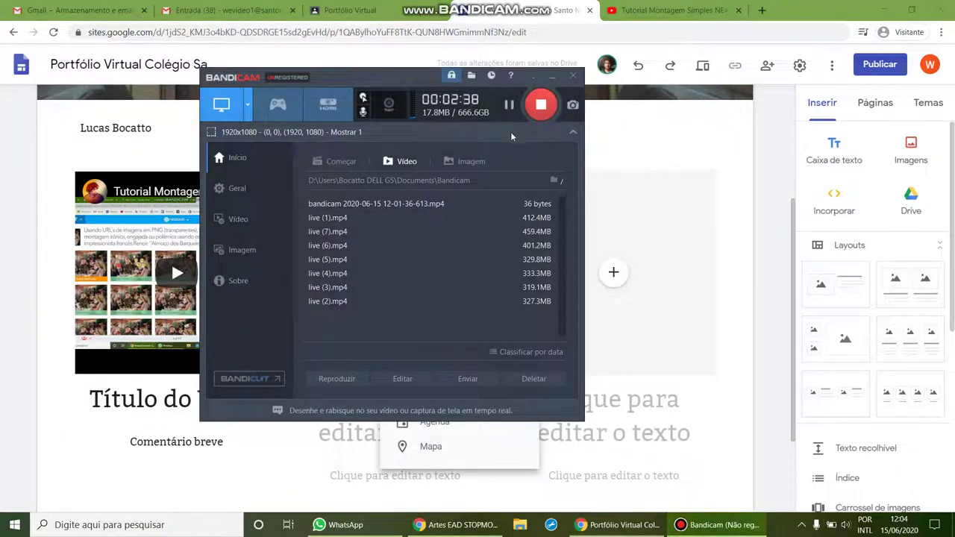
{"action": "left_click", "coordinate": [551, 76]}
{"action": "left_click", "coordinate": [394, 271]}
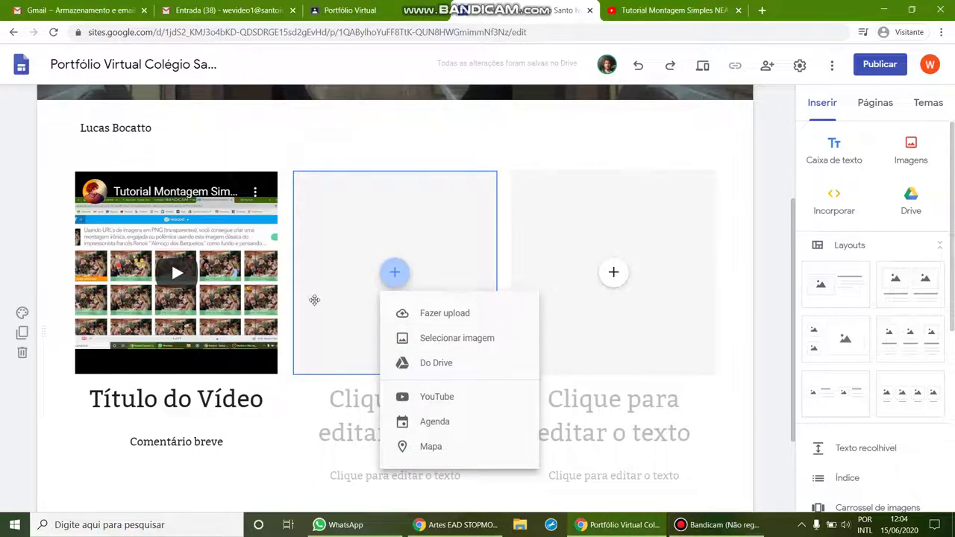
Upload _pixlr final-trabalho prof_Boca.jpg from Downloads into the middle column's image slot.
{"action": "left_click", "coordinate": [445, 367]}
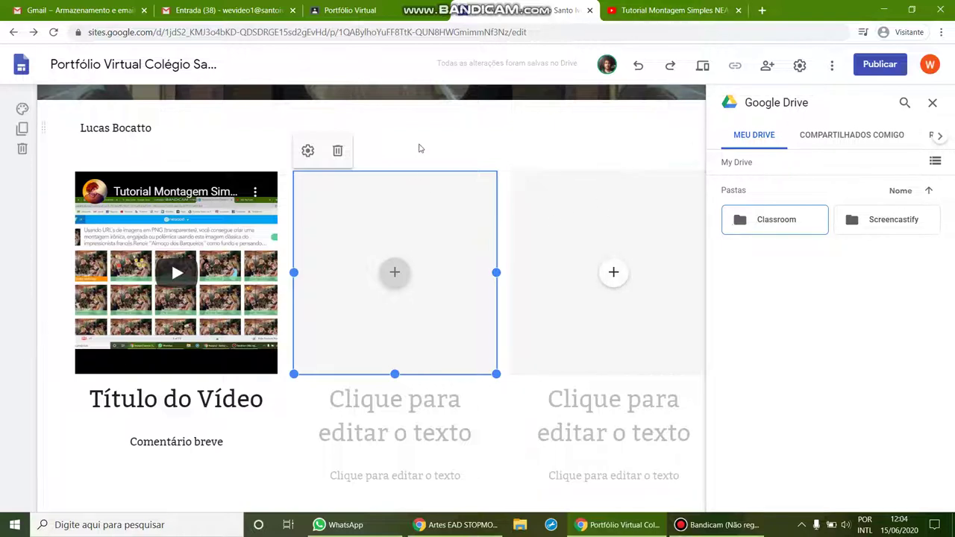
{"action": "left_click", "coordinate": [931, 105]}
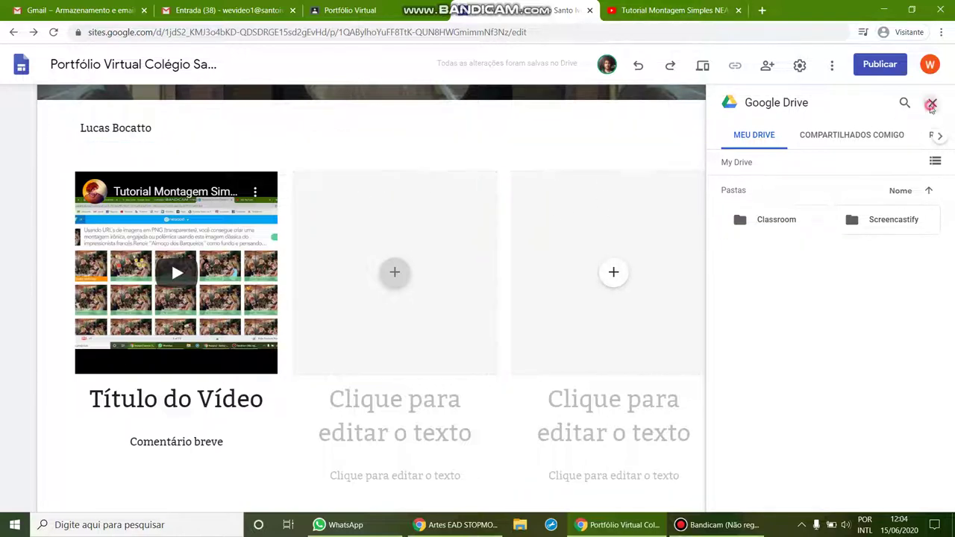
{"action": "left_click", "coordinate": [400, 271]}
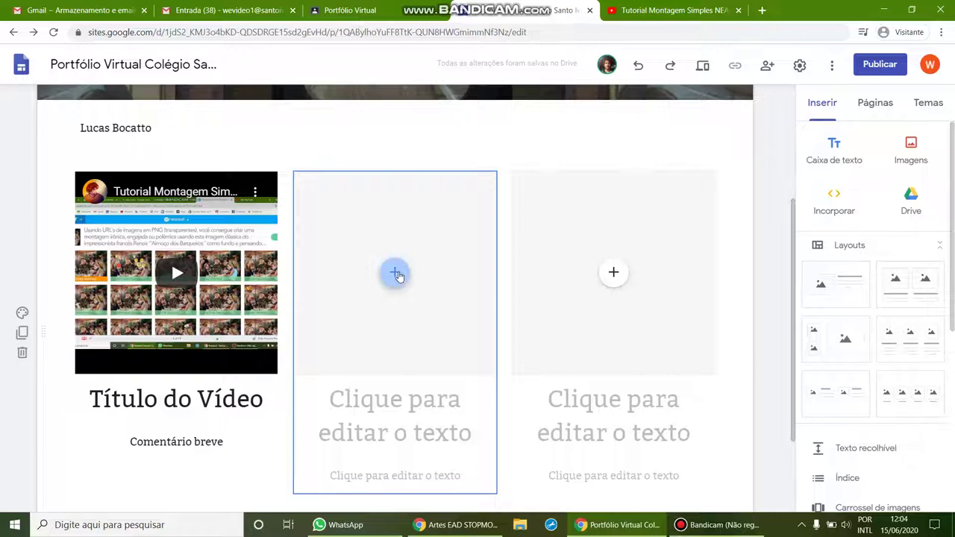
{"action": "left_click", "coordinate": [440, 313]}
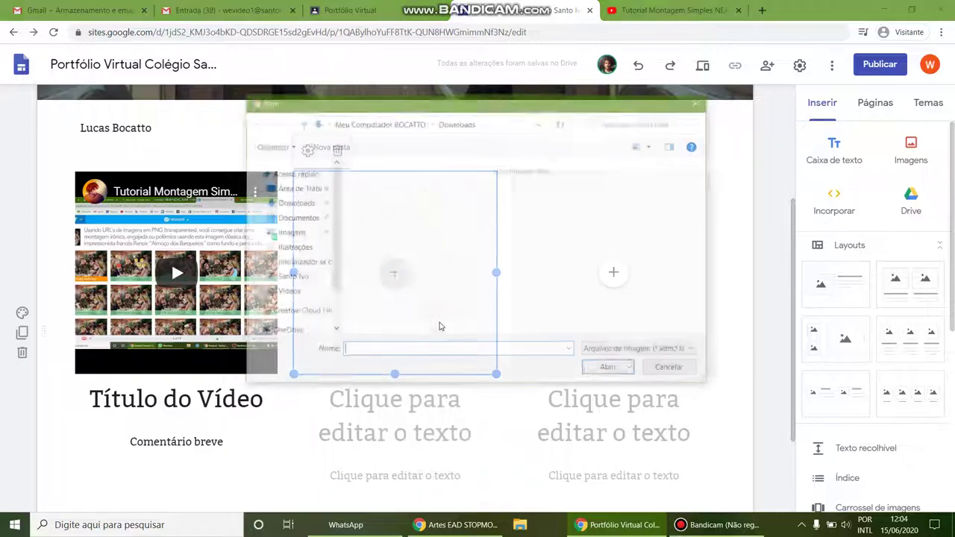
{"action": "left_click", "coordinate": [456, 250]}
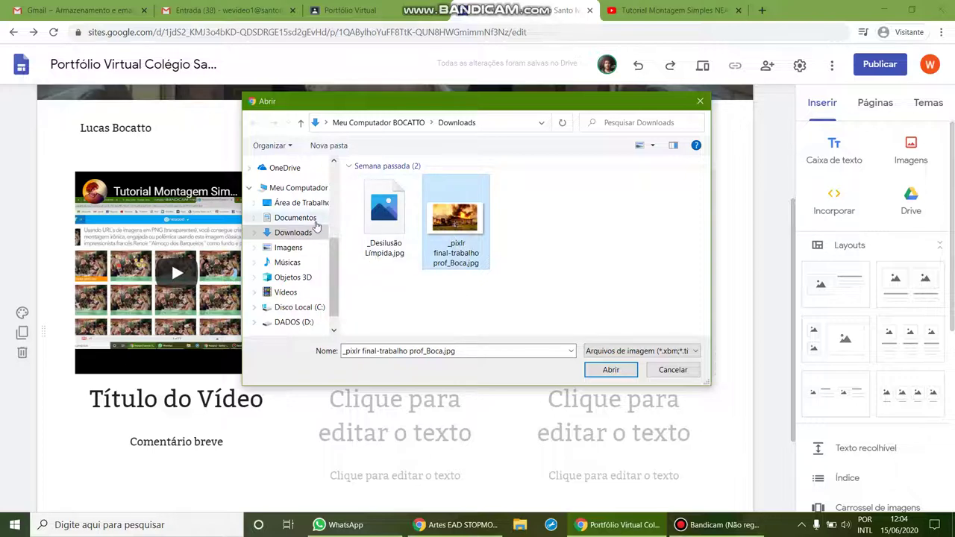
{"action": "left_click", "coordinate": [611, 369]}
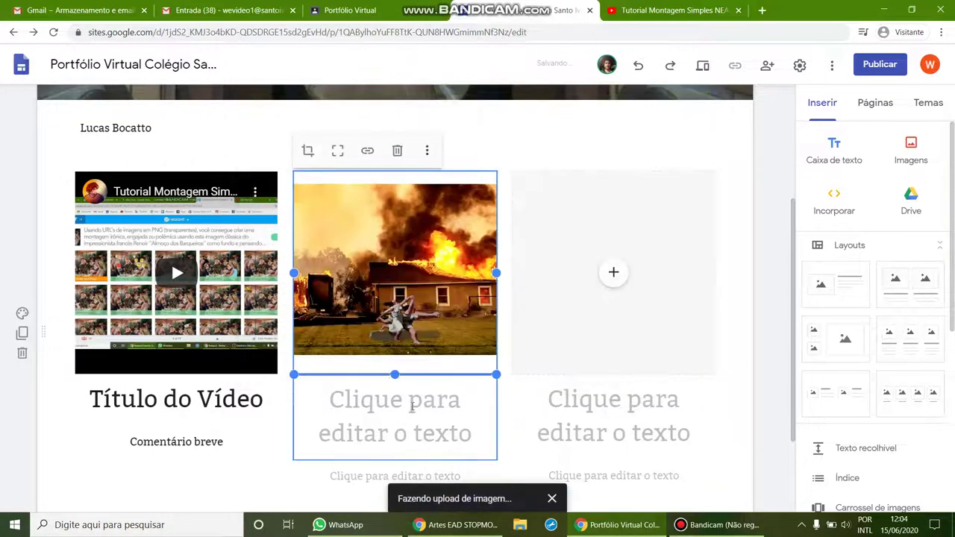
Give the burning-house image the test title 'sdfsdfds' with a test caption beneath.
{"action": "left_click", "coordinate": [403, 401]}
{"action": "type", "text": "sdfsdfds"}
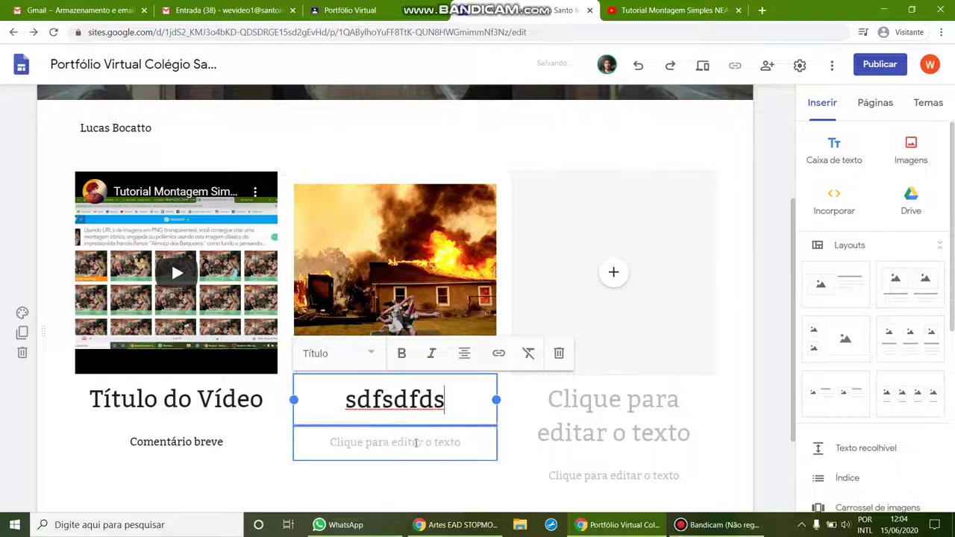
{"action": "key", "text": "ctrl+z"}
{"action": "left_click", "coordinate": [756, 350]}
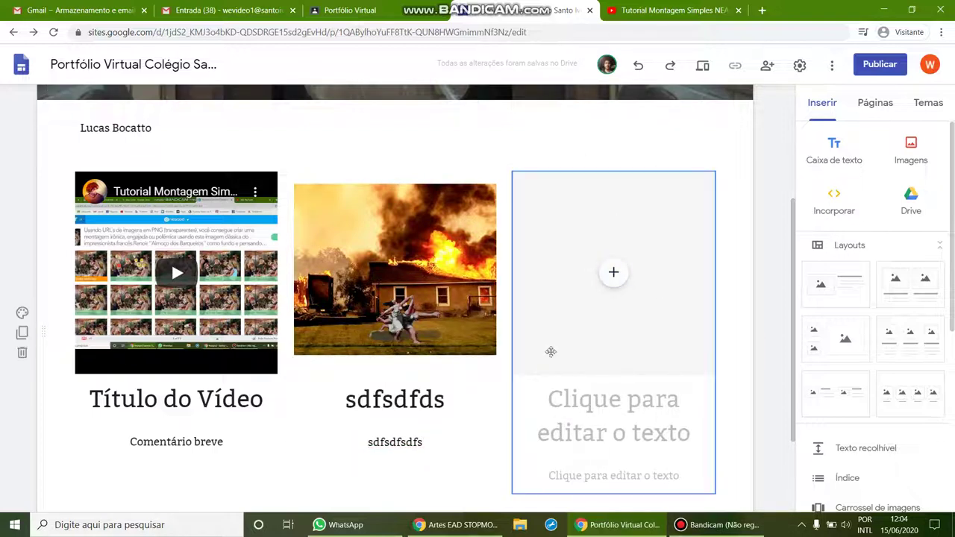
{"action": "left_click", "coordinate": [663, 282]}
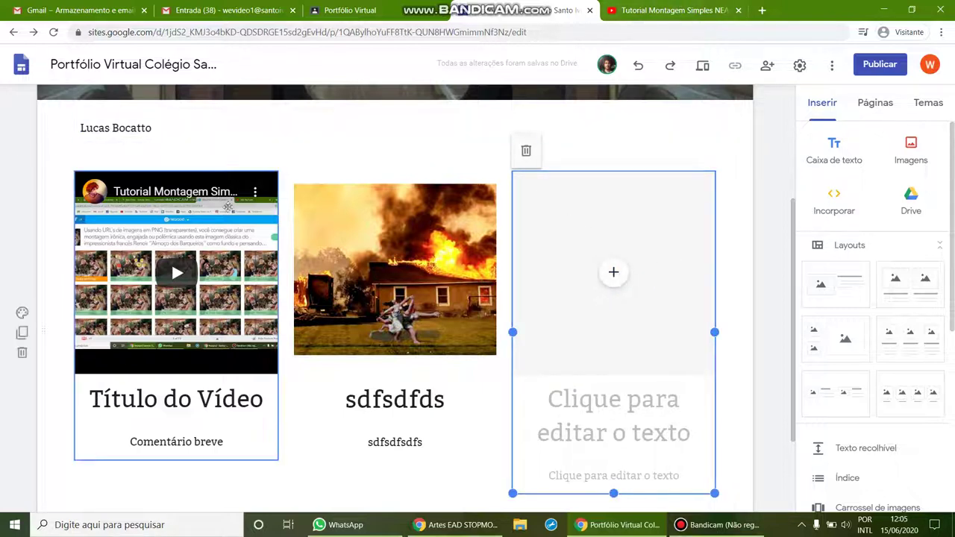
Delete the empty right placeholder and embed the Drive stop-motion video from its share URL.
{"action": "left_click", "coordinate": [526, 150]}
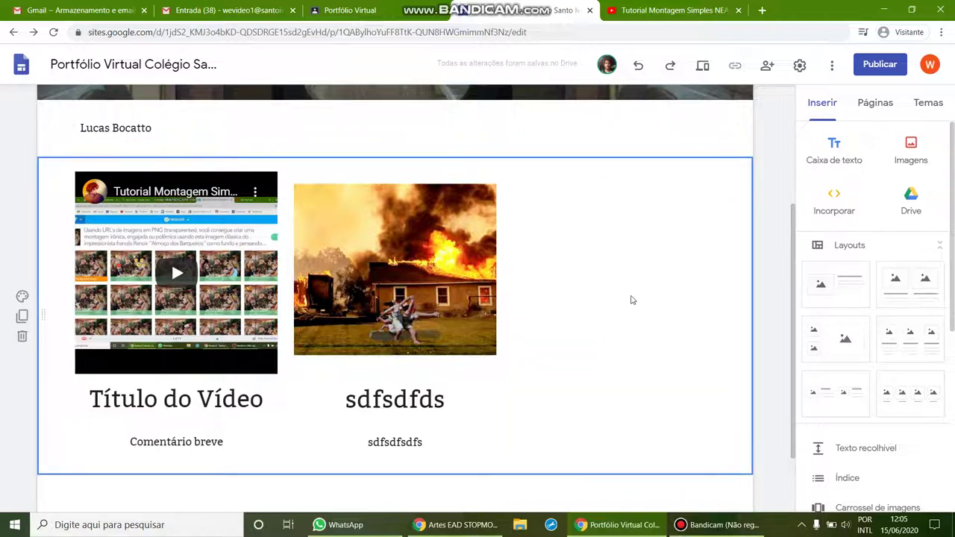
{"action": "left_click", "coordinate": [834, 211]}
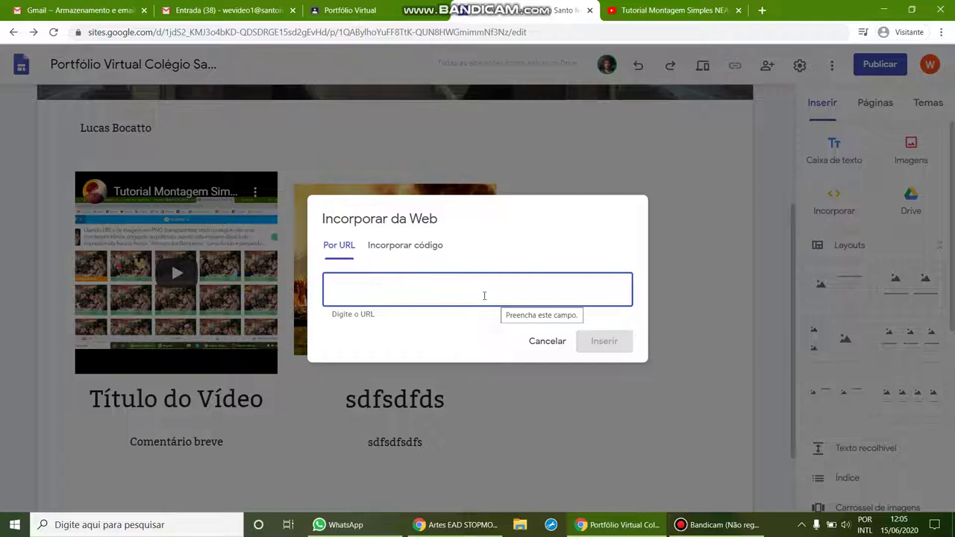
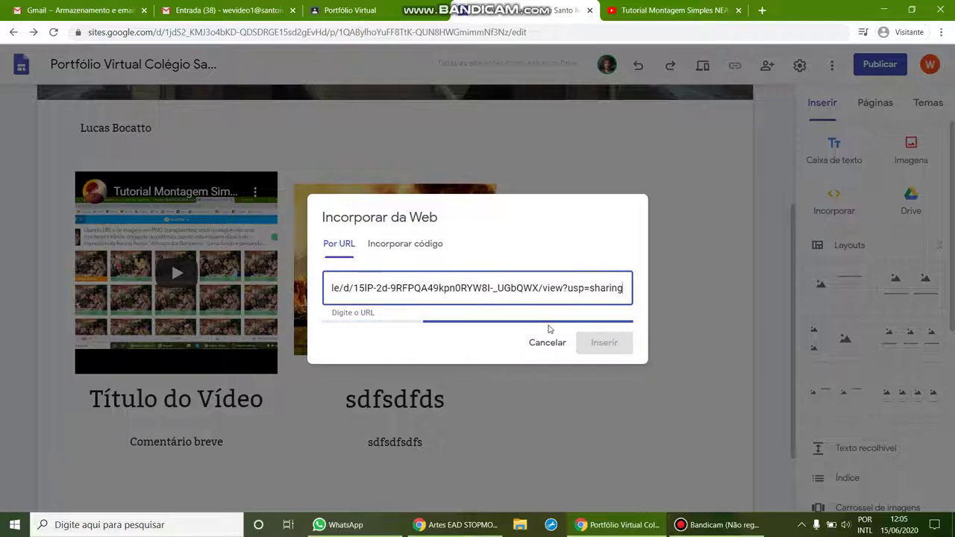
{"action": "left_click", "coordinate": [478, 315]}
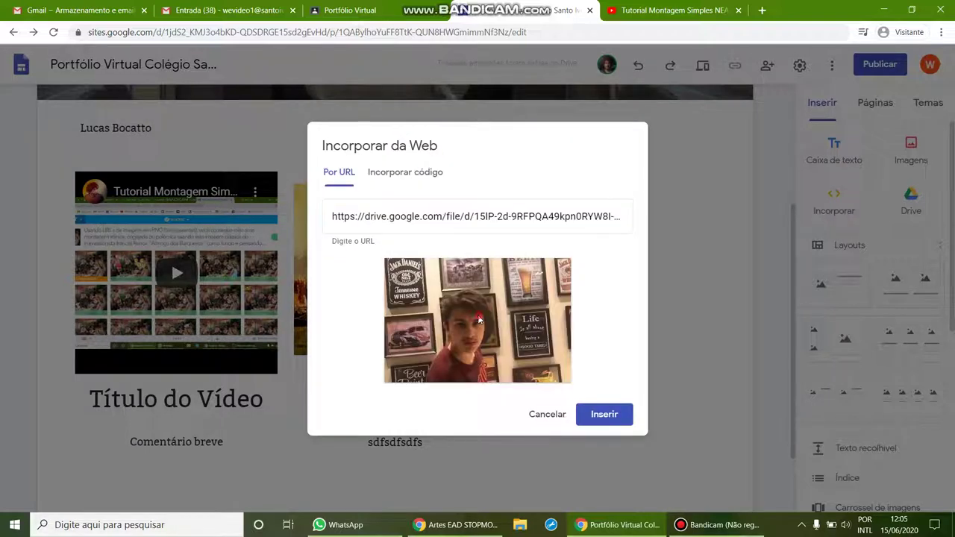
{"action": "left_click", "coordinate": [601, 415]}
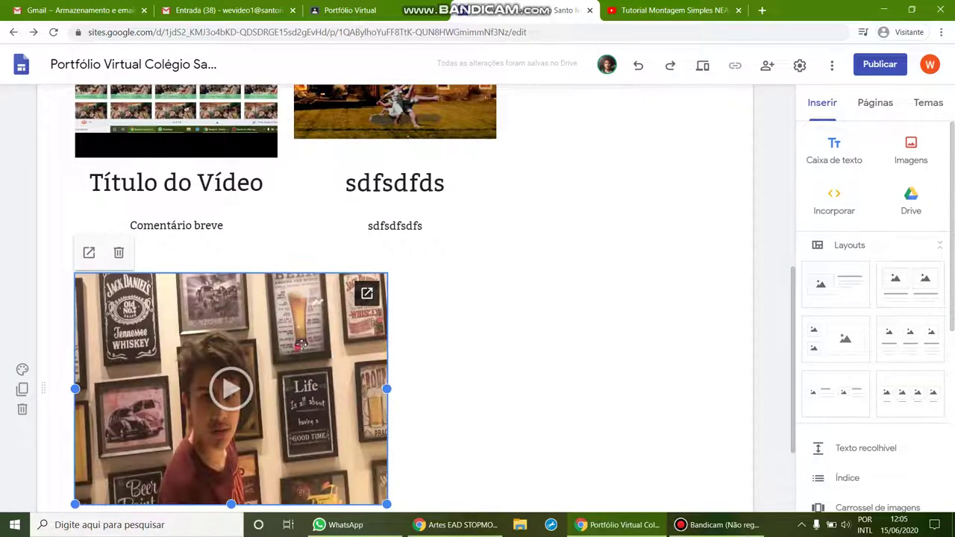
Move the Drive video into the row's third column and add a text box below the row.
{"action": "left_click_drag", "start_coordinate": [331, 324], "coordinate": [546, 268]}
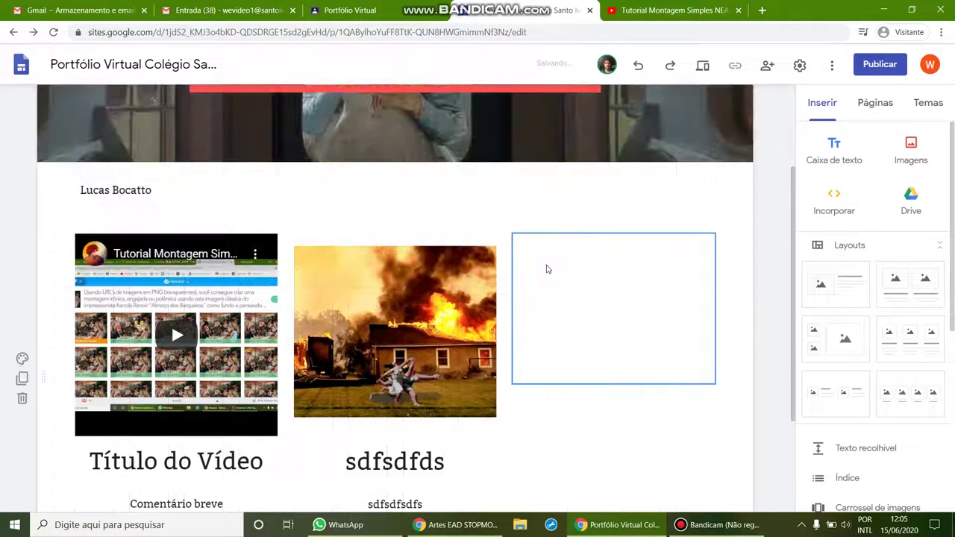
{"action": "scroll", "coordinate": [587, 325], "scroll_direction": "down", "scroll_amount": 1}
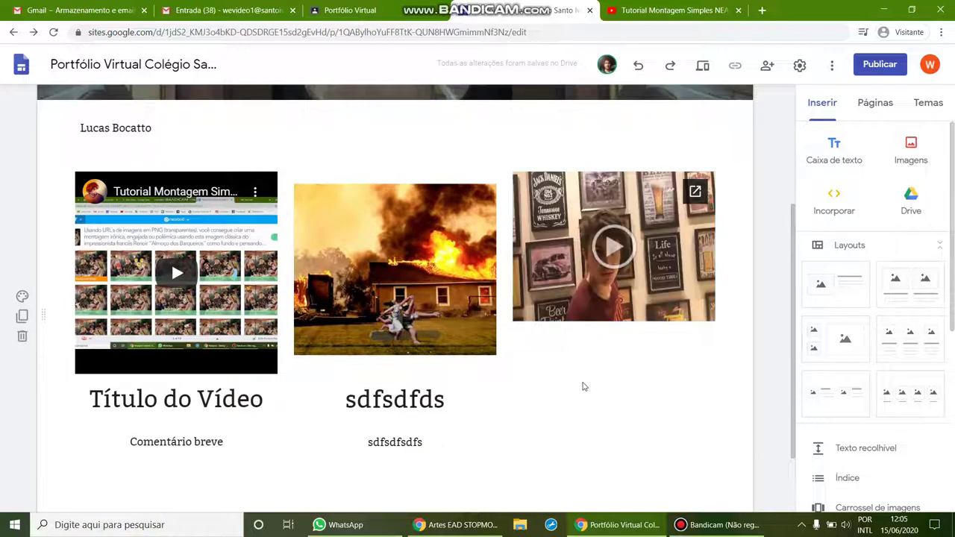
{"action": "left_click", "coordinate": [583, 367]}
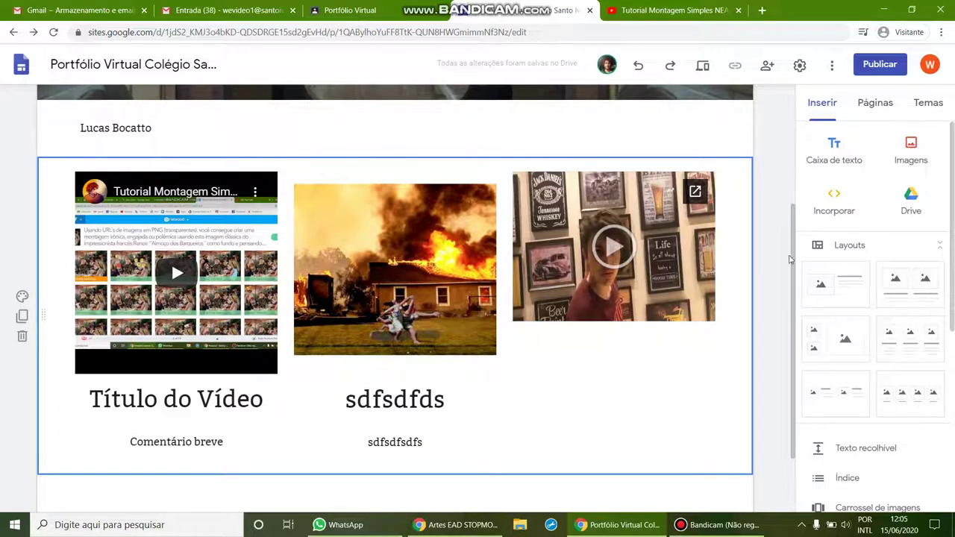
{"action": "left_click", "coordinate": [831, 146]}
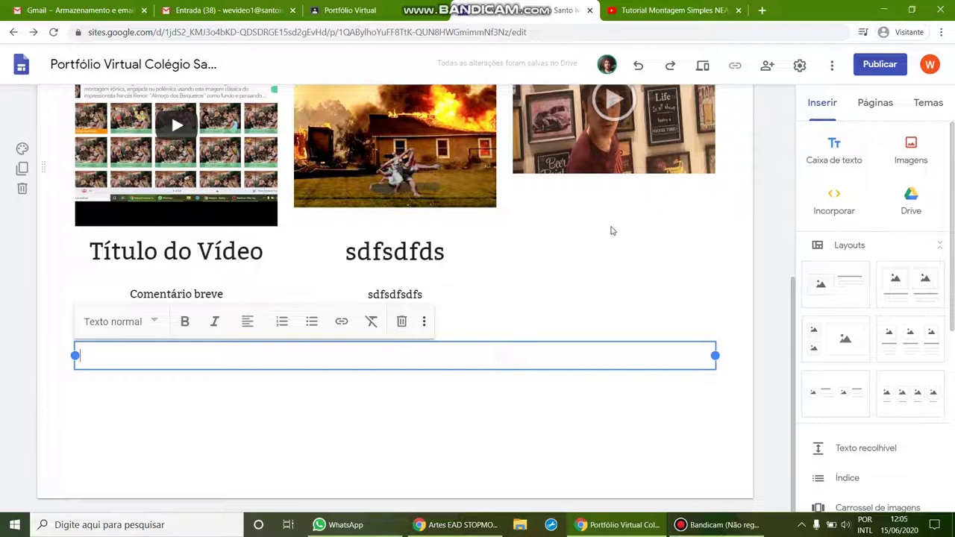
{"action": "left_click_drag", "start_coordinate": [43, 359], "coordinate": [309, 284]}
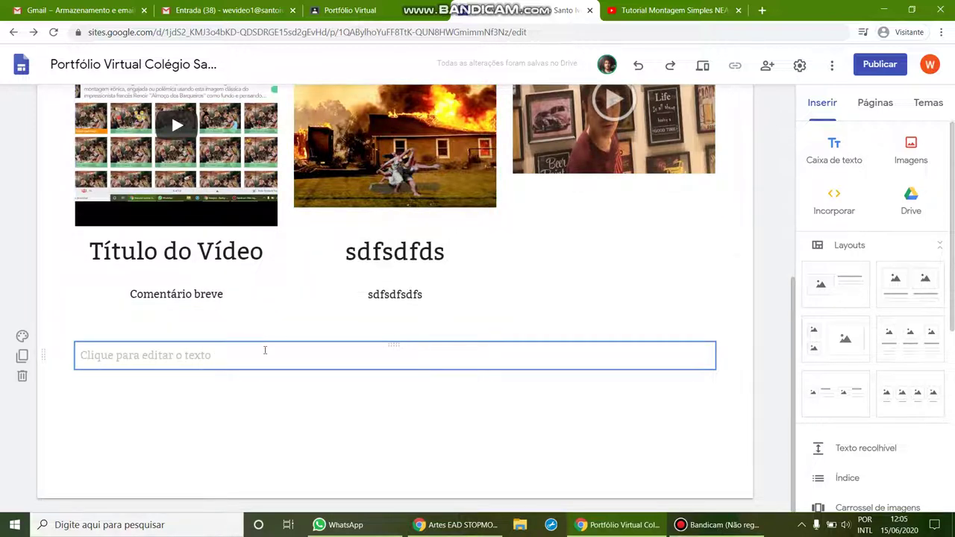
{"action": "scroll", "coordinate": [32, 374], "scroll_direction": "up", "scroll_amount": 4}
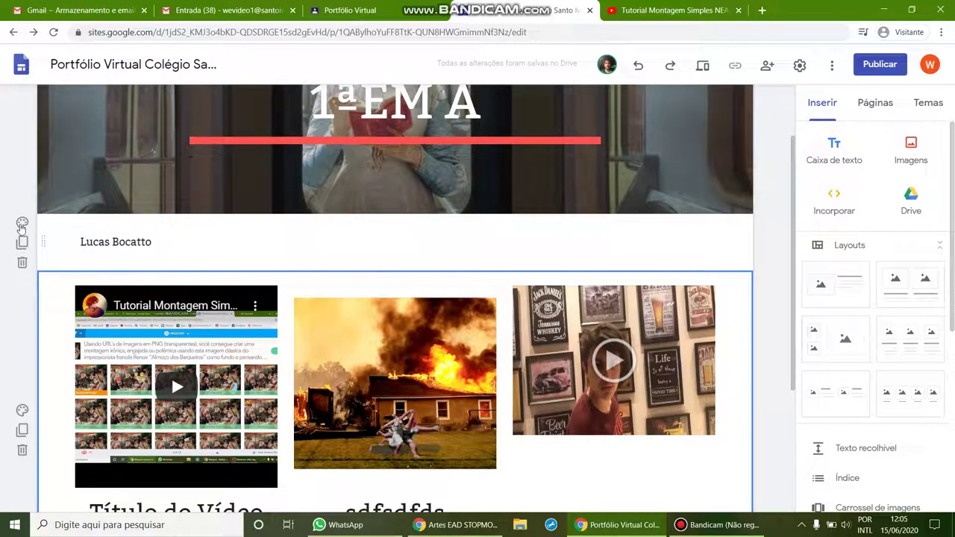
Give the name band the red Ênfase 2 background and the video row an uploaded Jumara.jpg background.
{"action": "left_click", "coordinate": [22, 224]}
{"action": "left_click", "coordinate": [95, 298]}
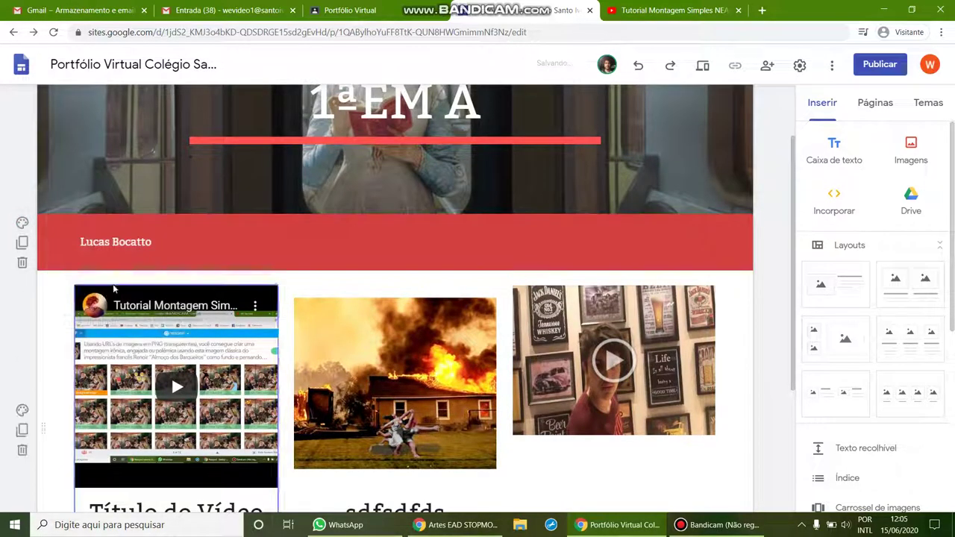
{"action": "left_click", "coordinate": [23, 413]}
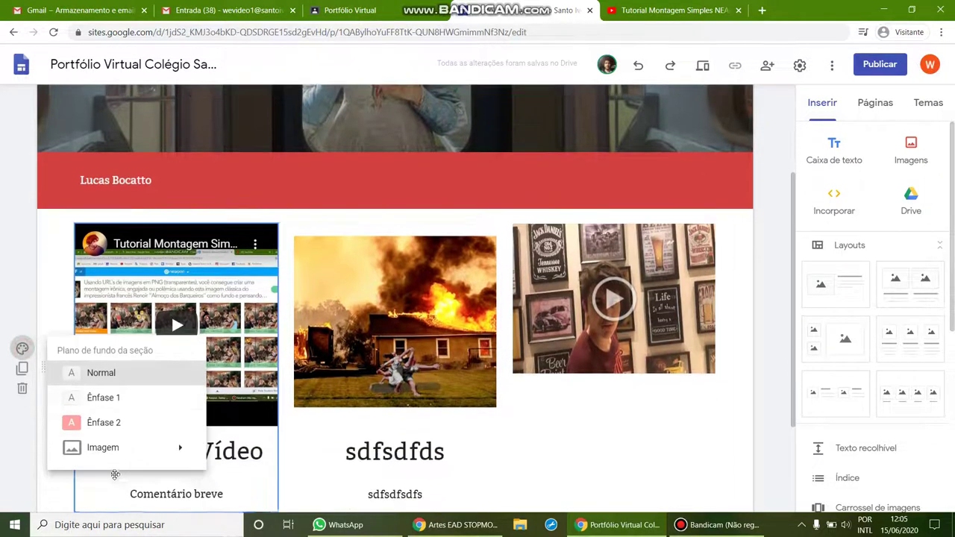
{"action": "mouse_move", "coordinate": [125, 460]}
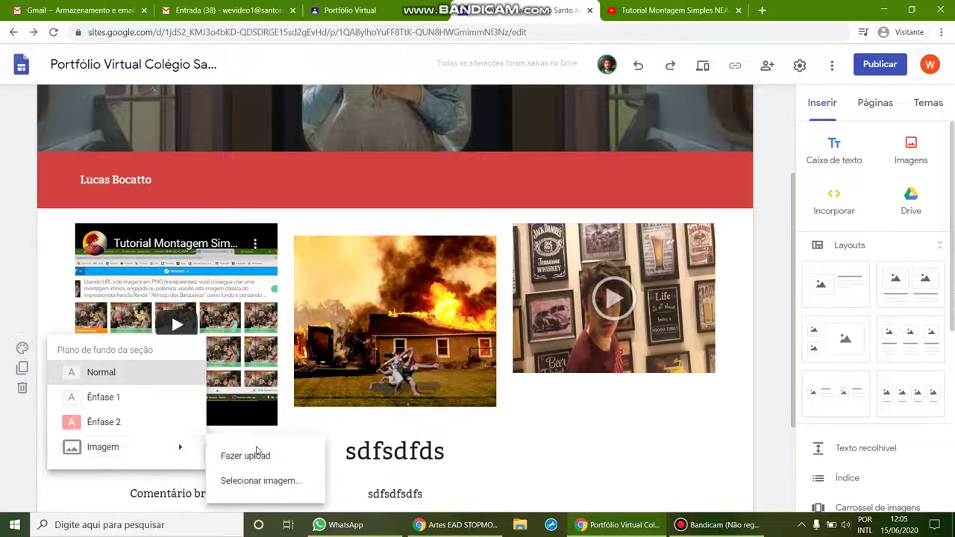
{"action": "left_click", "coordinate": [254, 454]}
{"action": "left_click", "coordinate": [288, 247]}
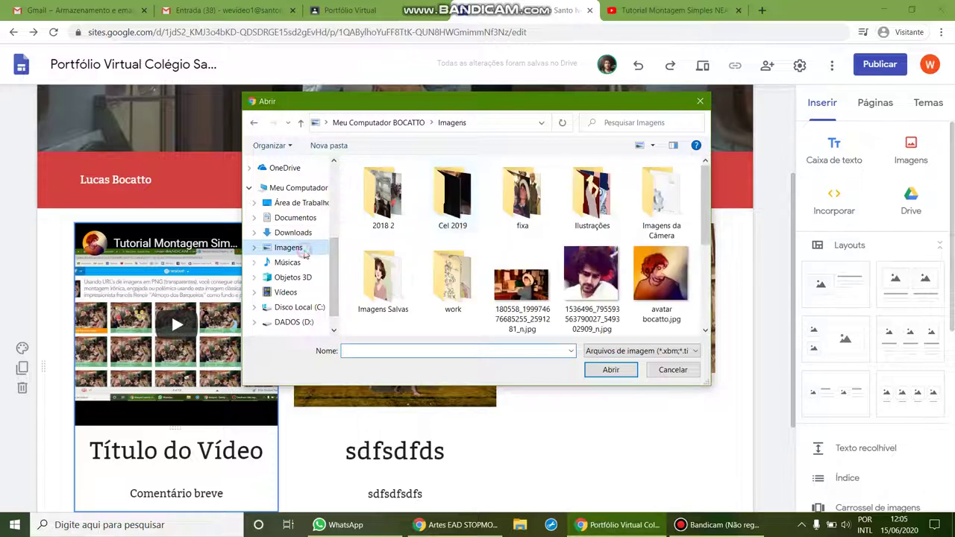
{"action": "double_click", "coordinate": [585, 202]}
{"action": "scroll", "coordinate": [544, 227], "scroll_direction": "down", "scroll_amount": 2}
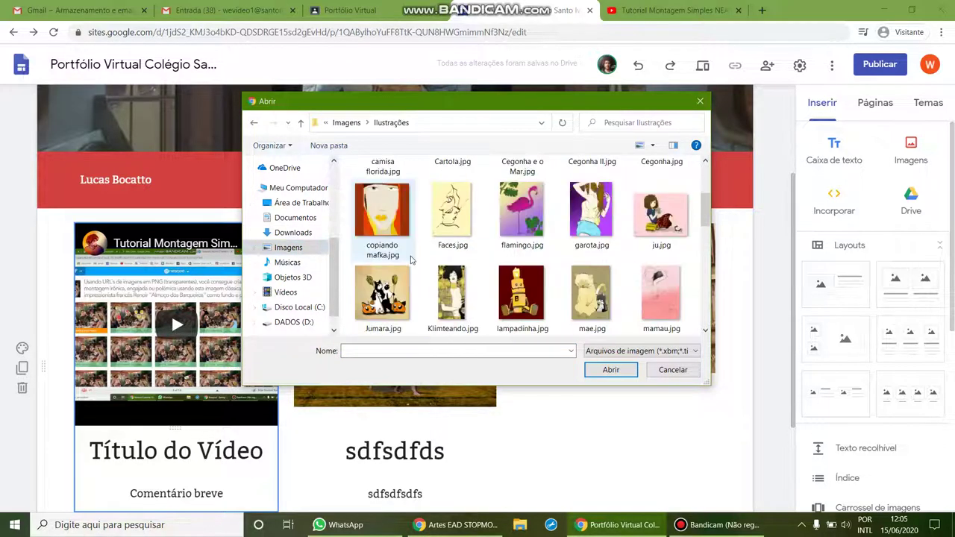
{"action": "scroll", "coordinate": [494, 241], "scroll_direction": "down", "scroll_amount": 1}
{"action": "left_click", "coordinate": [382, 210]}
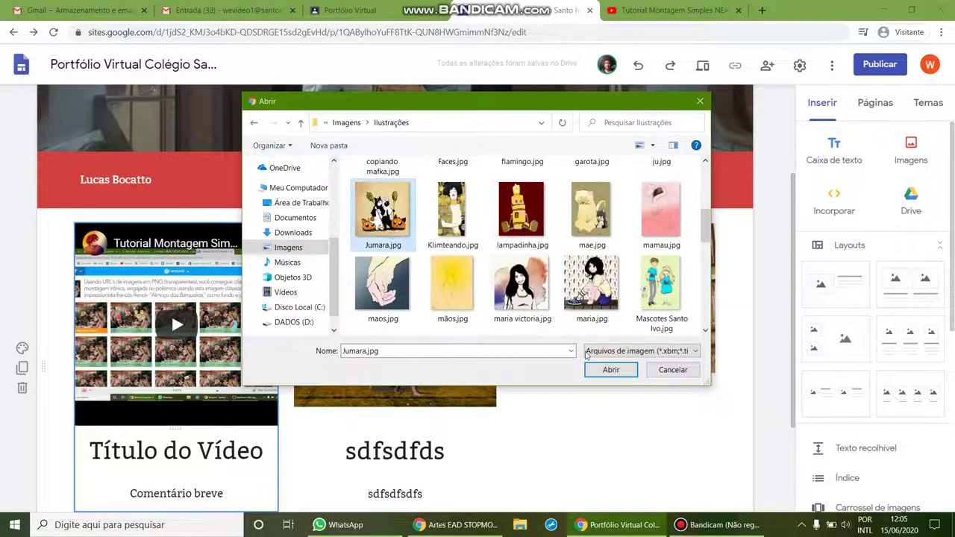
{"action": "left_click", "coordinate": [610, 369]}
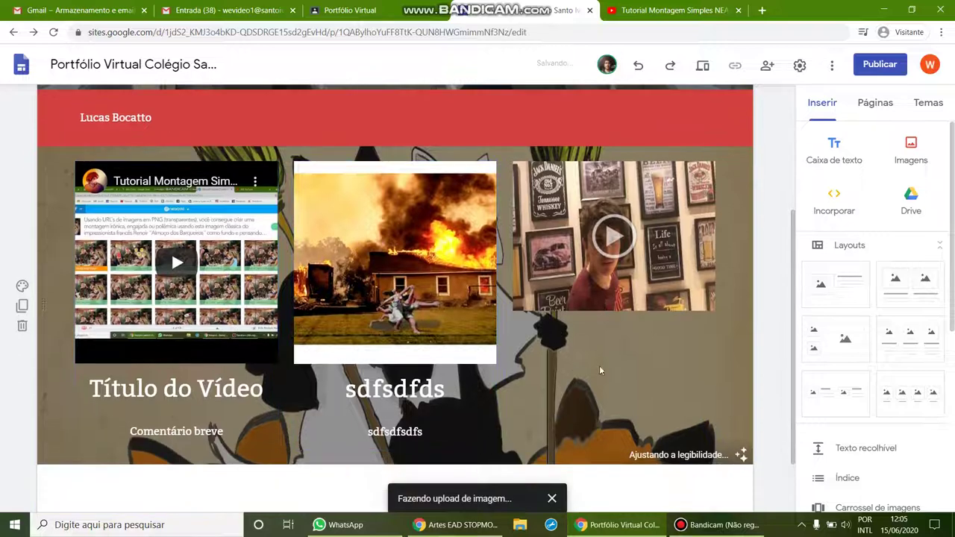